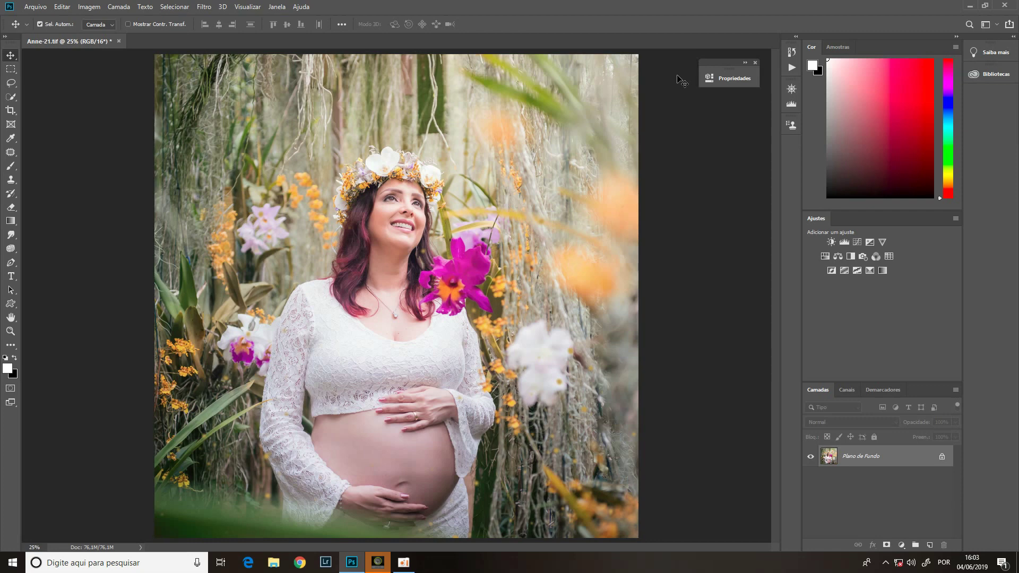
Open Hue/Saturation from the menu and cancel, then add and delete a Hue/Saturation adjustment layer
left_click(89, 7)
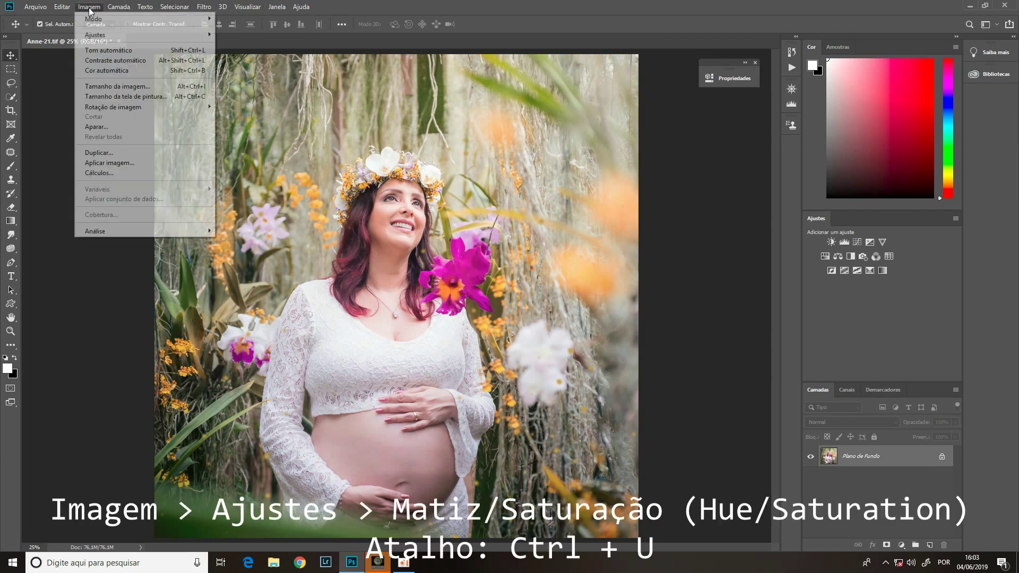
mouse_move(119, 34)
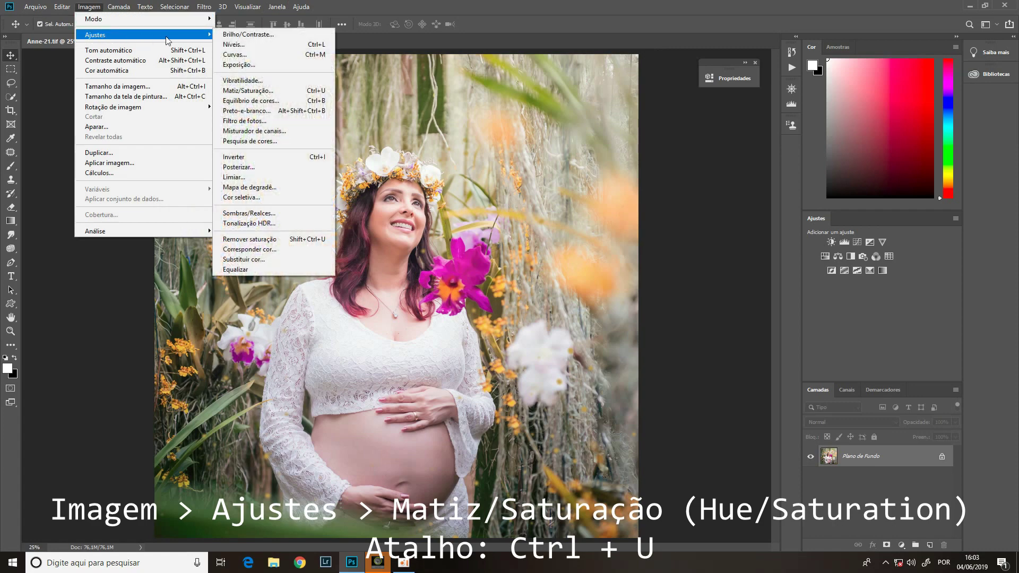
left_click(270, 92)
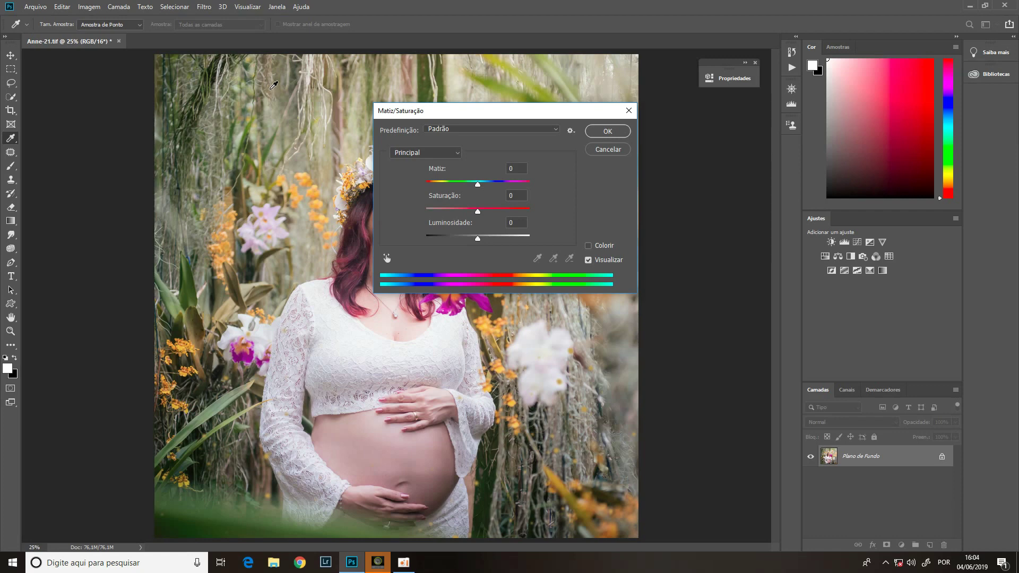
left_click(607, 149)
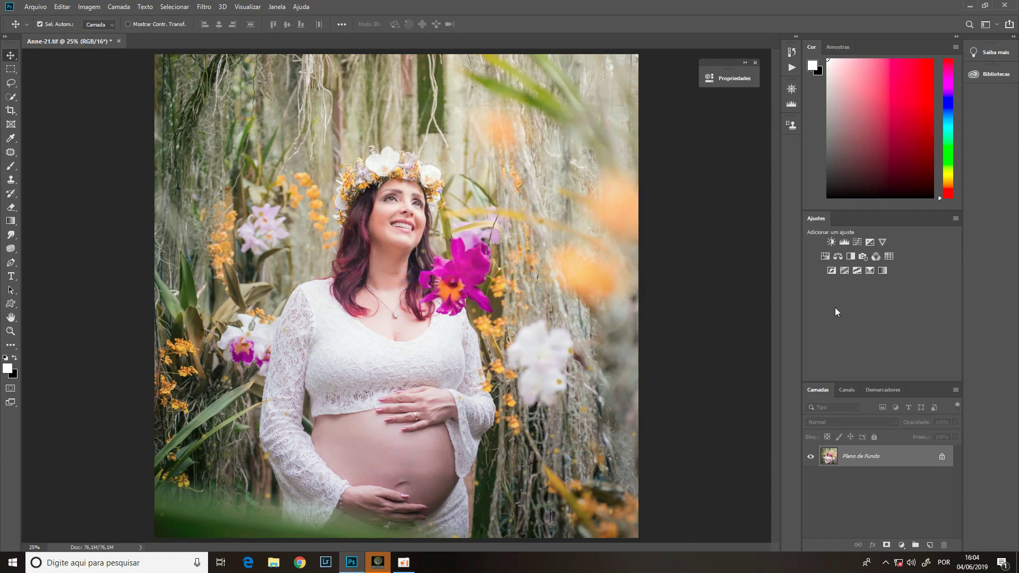
left_click(825, 257)
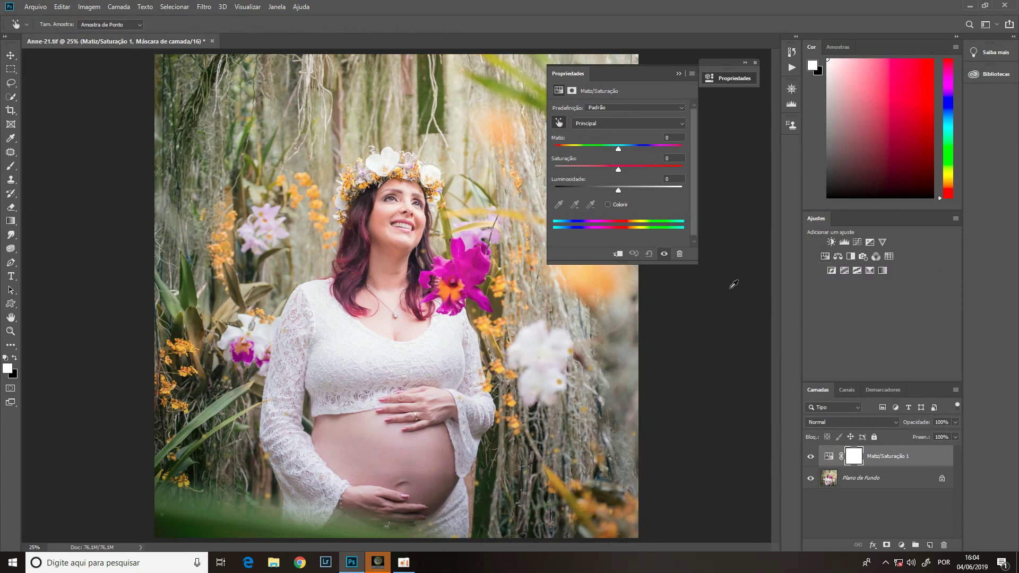
left_click(681, 256)
Add a Hue/Saturation layer, test saturation at +43 and near grayscale, then replace it with a fresh one
left_click(901, 545)
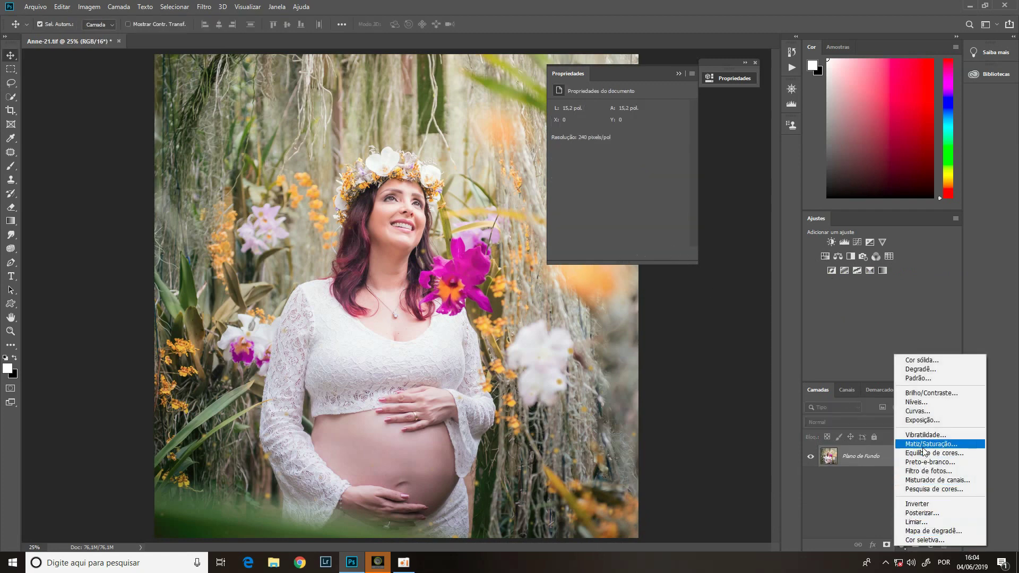
left_click(926, 444)
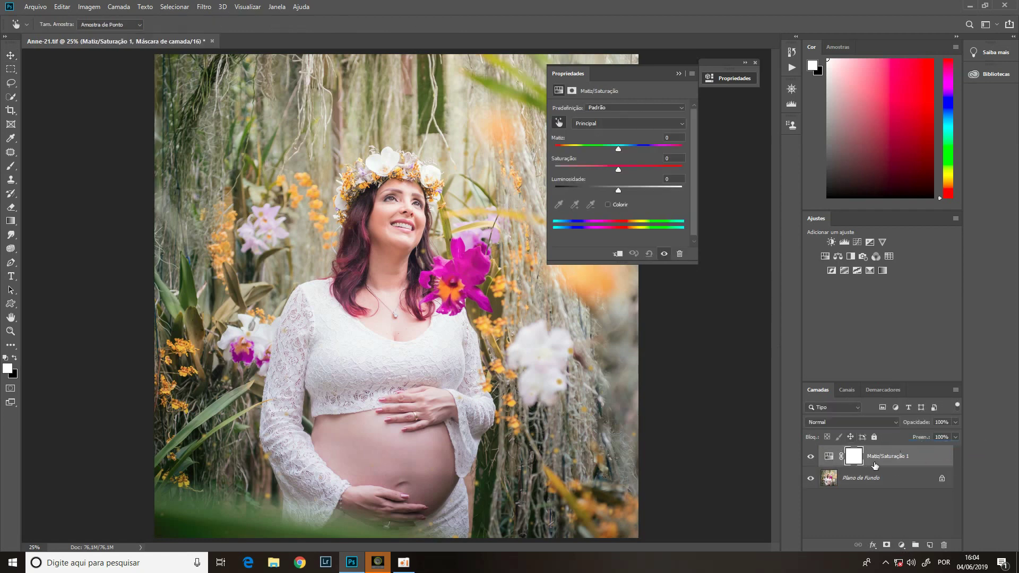
left_click(902, 457)
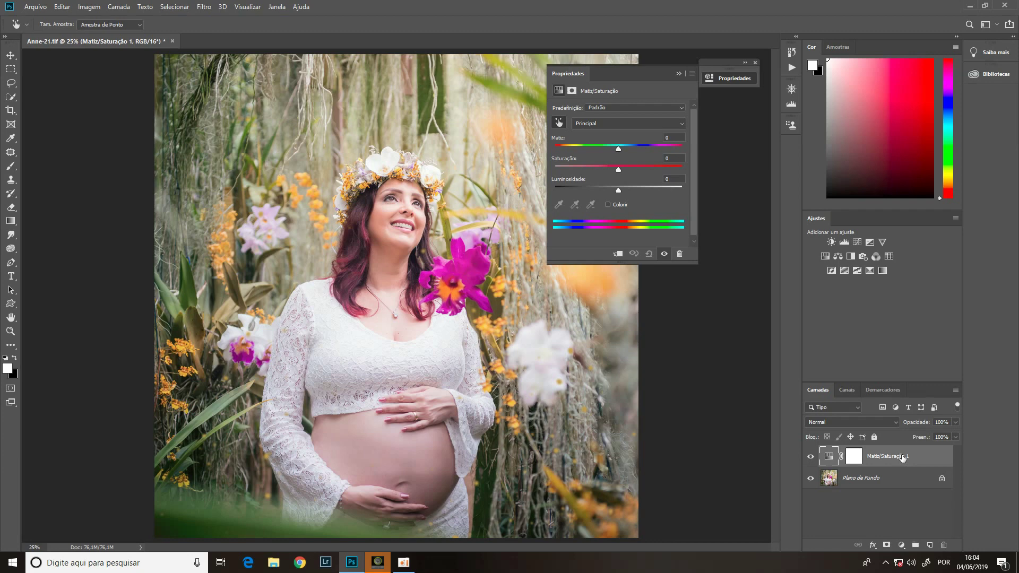
left_click(645, 168)
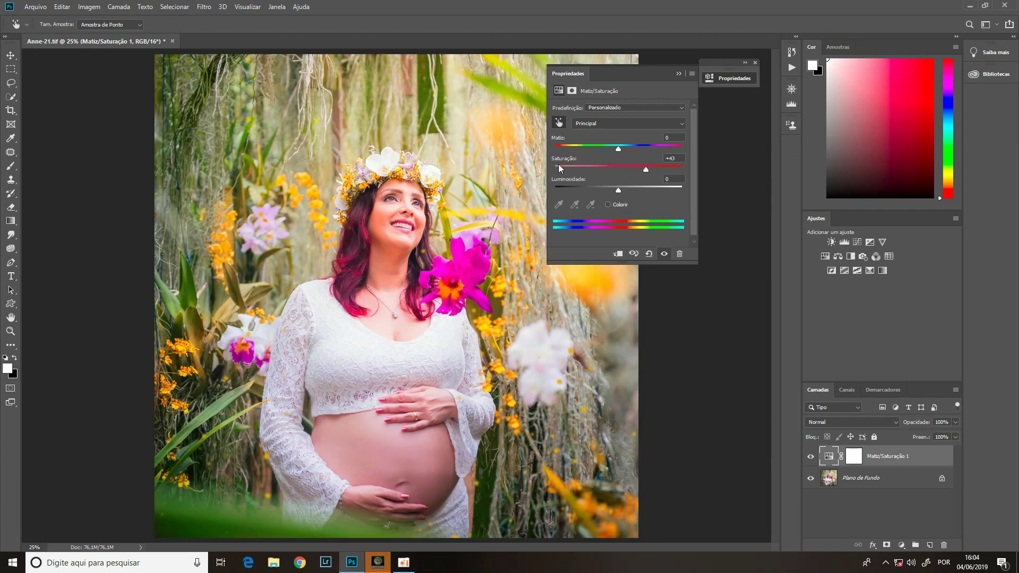
left_click(559, 165)
left_click(645, 167)
left_click(679, 253)
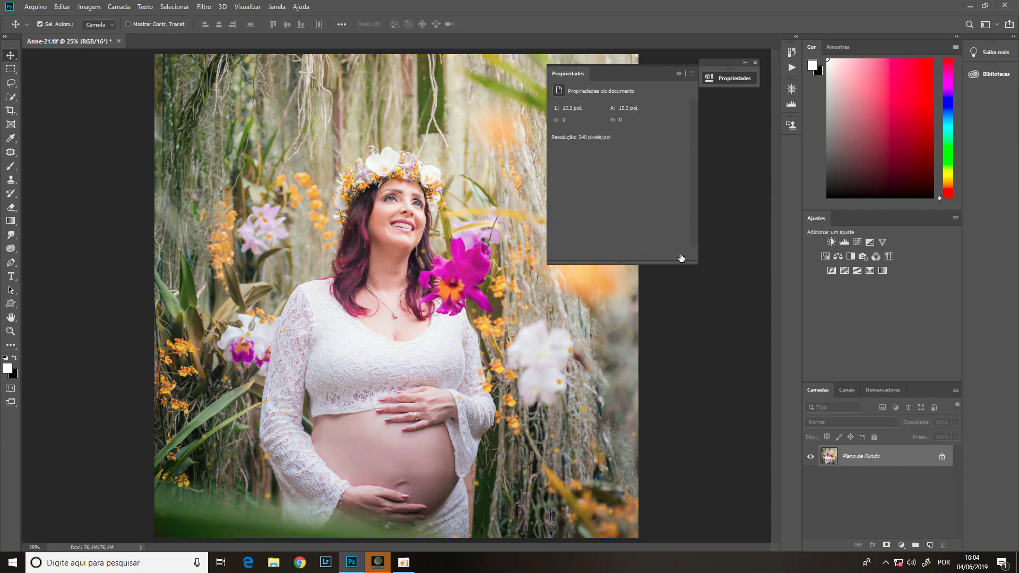
left_click(823, 256)
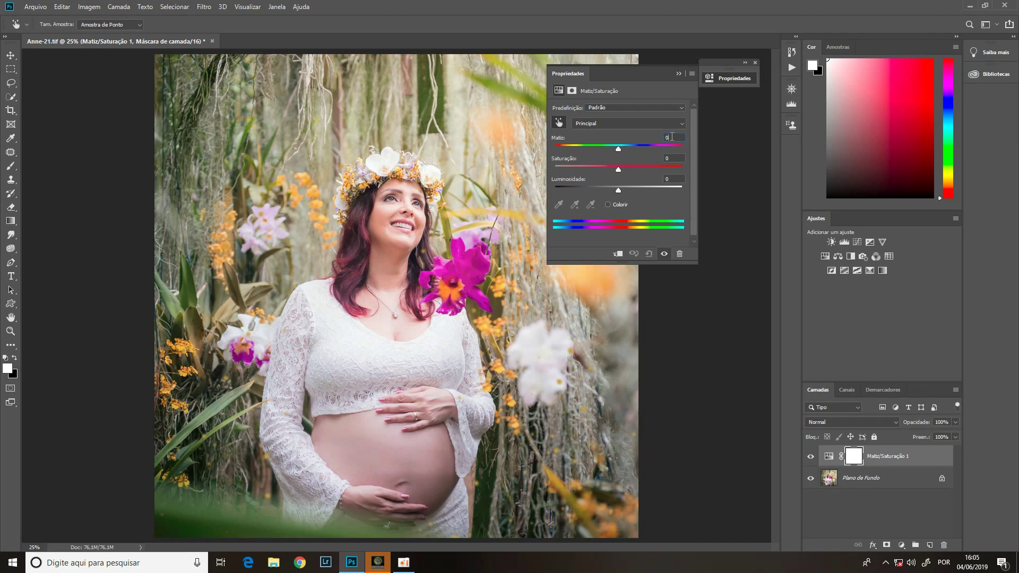
type("23")
key("Return")
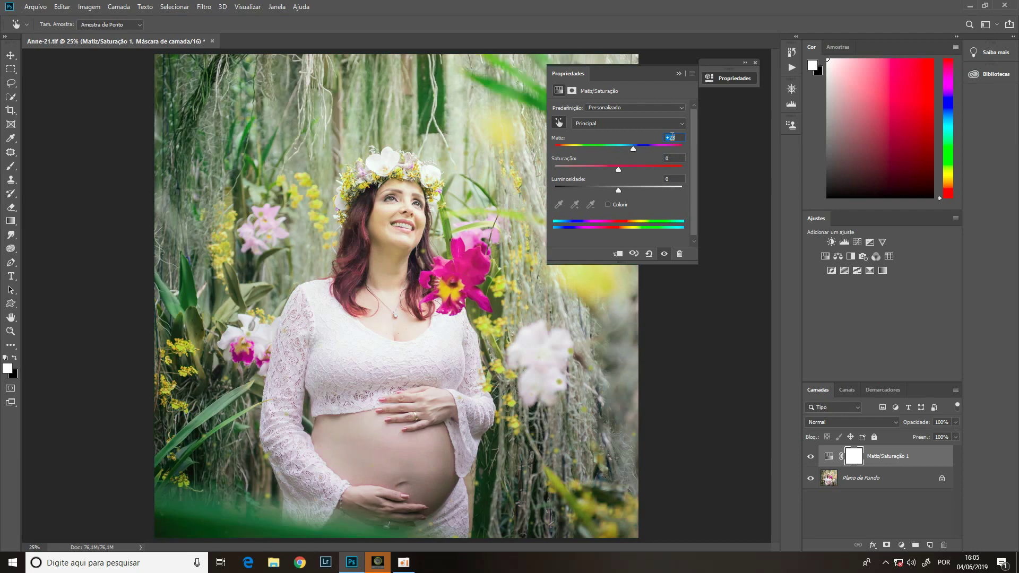
key("Up")
key("Up")
key("Up")
key("Up")
key("Up")
key("Up")
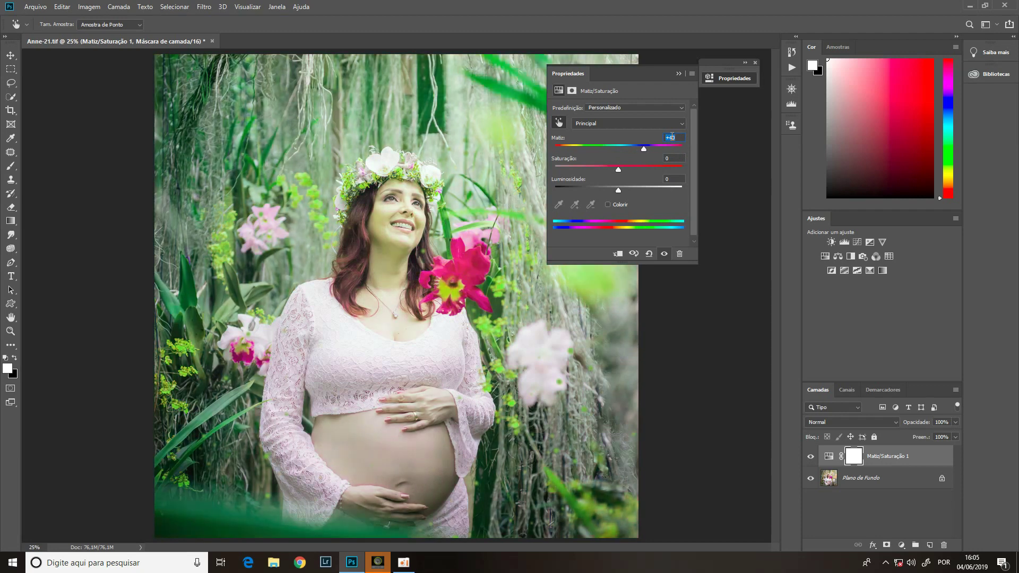
key("Down")
key("Down")
key("Down")
key("Down")
key("Down")
key("Down")
key("Down")
key("Down")
key("Down")
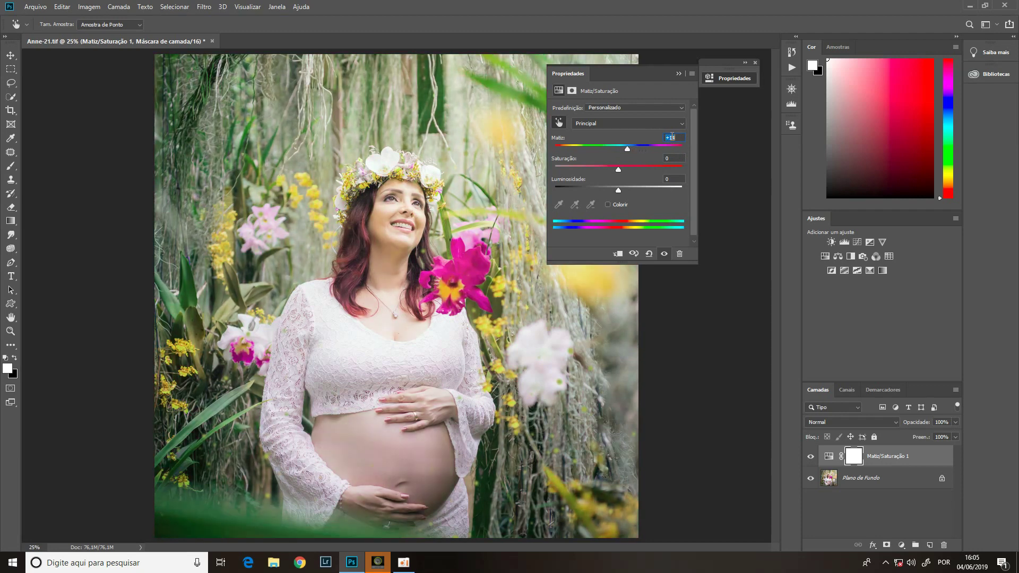
key("Down")
key("Down")
key("Down")
key("Down")
key("Down")
key("Down")
key("Down")
key("Down")
key("Down")
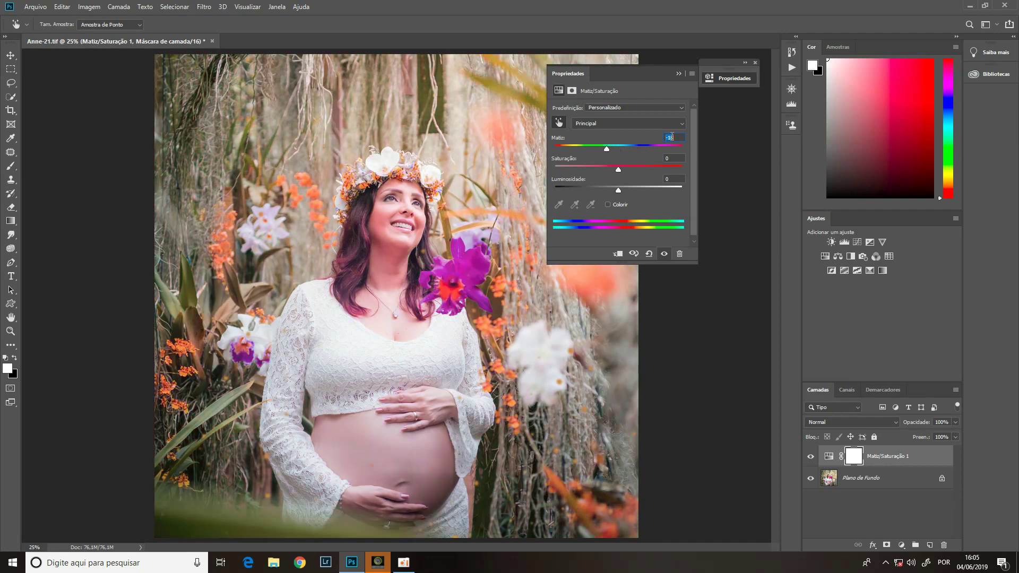
key("Down")
key("Down")
key("Down")
key("Down")
key("Down")
key("Down")
key("Down")
key("Down")
key("Down")
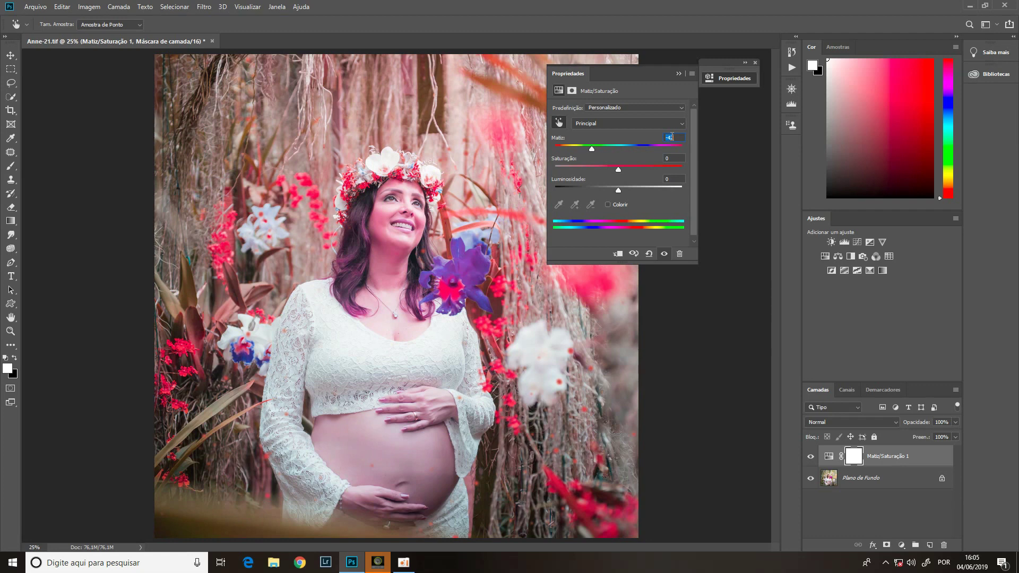
key("Up")
key("Up")
key("Up")
key("Up")
key("Up")
key("Up")
key("Up")
key("Up")
key("Up")
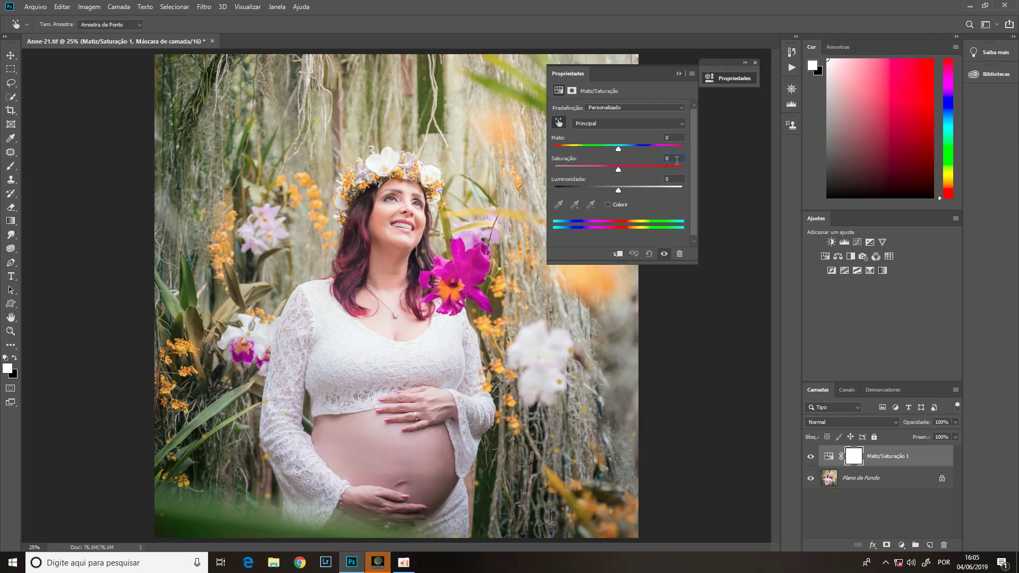
key("Up")
key("Up")
key("Up")
key("Up")
key("Up")
key("Up")
key("Up")
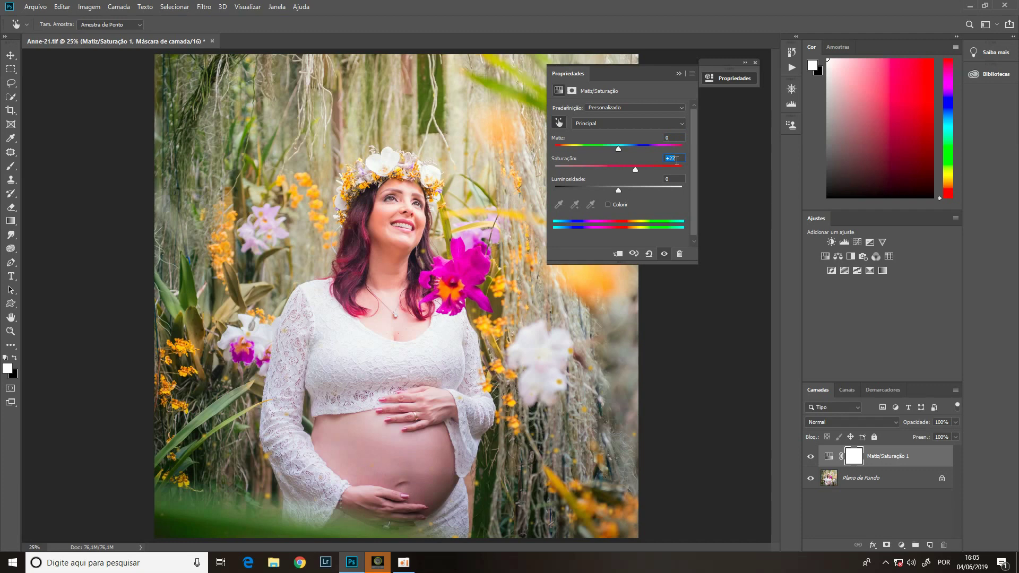
key("Down")
key("Down")
key("Down")
key("Down")
key("Down")
key("Down")
key("Down")
key("Down")
key("Down")
key("Down")
key("Down")
key("Down")
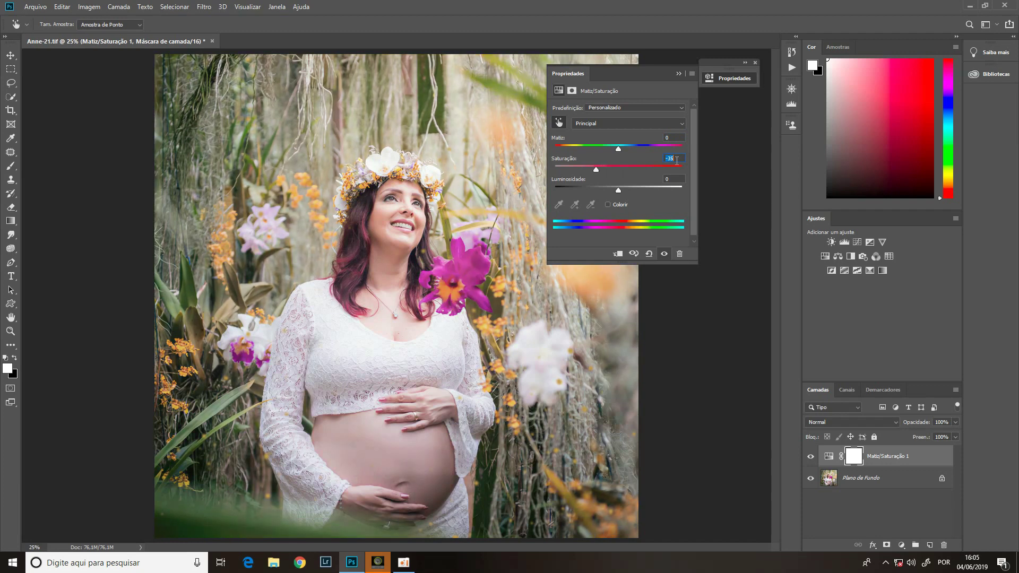
key("Down")
key("Down")
key("Down")
key("Down")
key("Down")
key("Down")
key("Down")
key("Down")
key("Down")
key("Down")
key("Down")
key("Down")
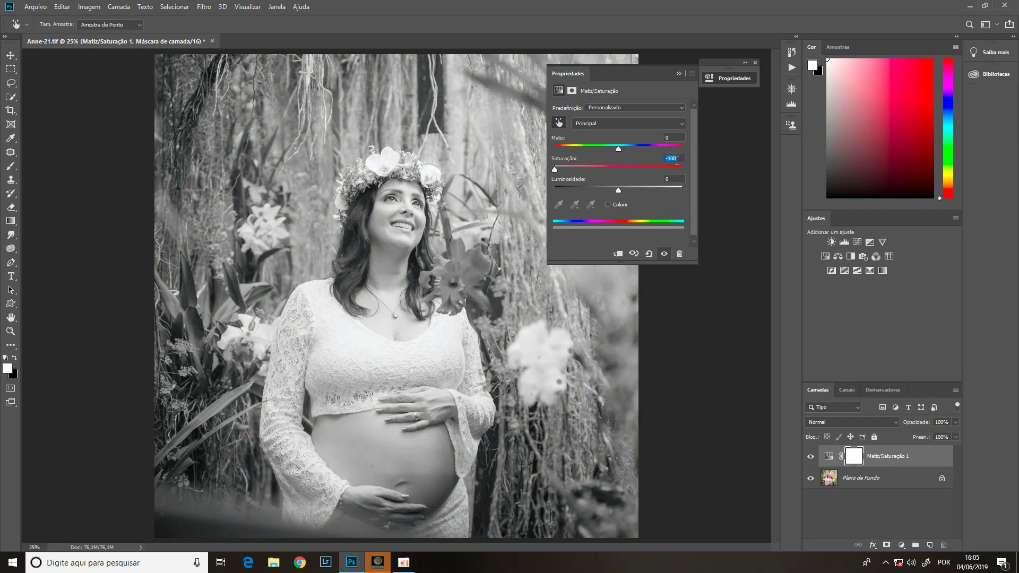
type("0")
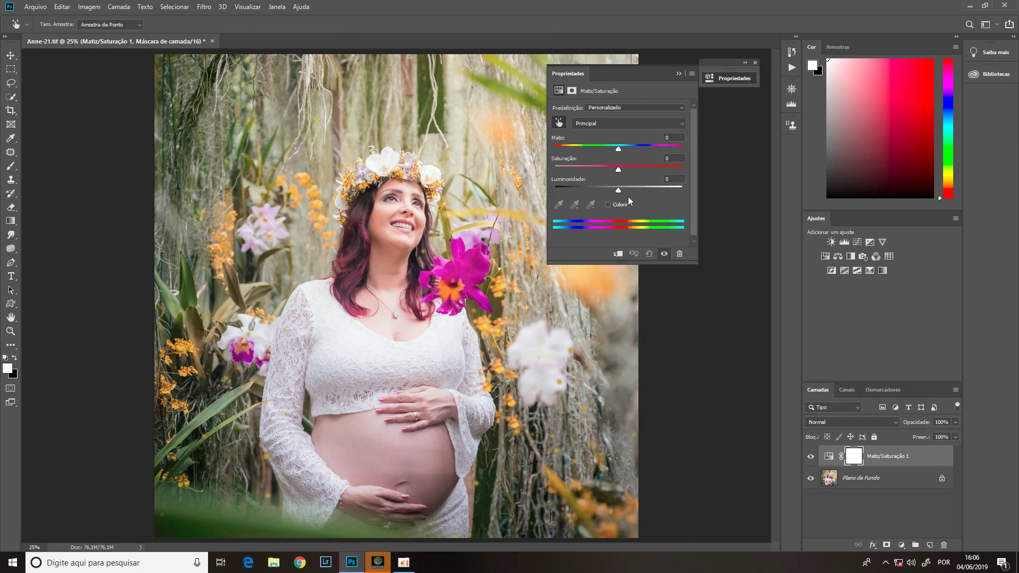
left_click(642, 189)
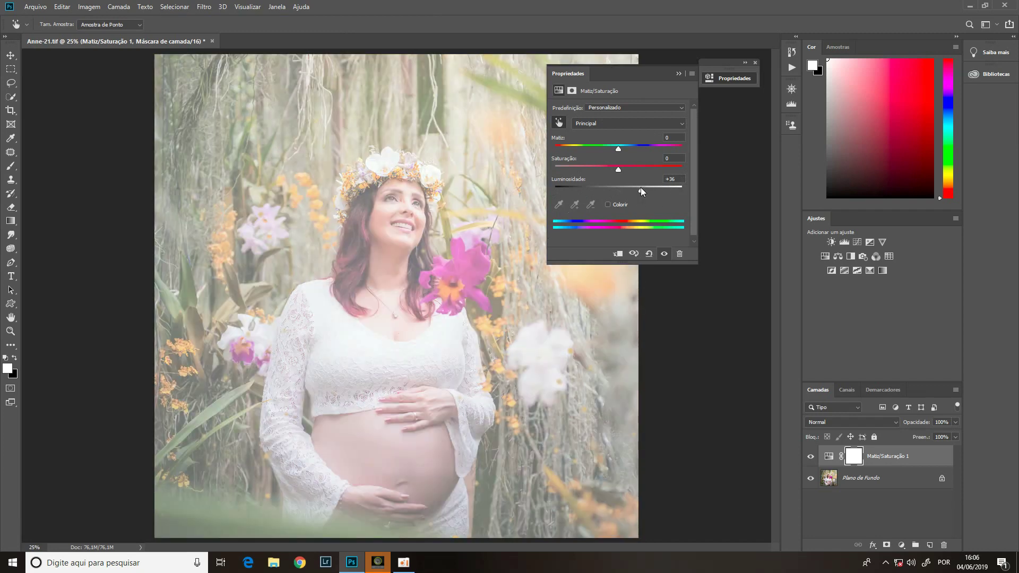
left_click(588, 188)
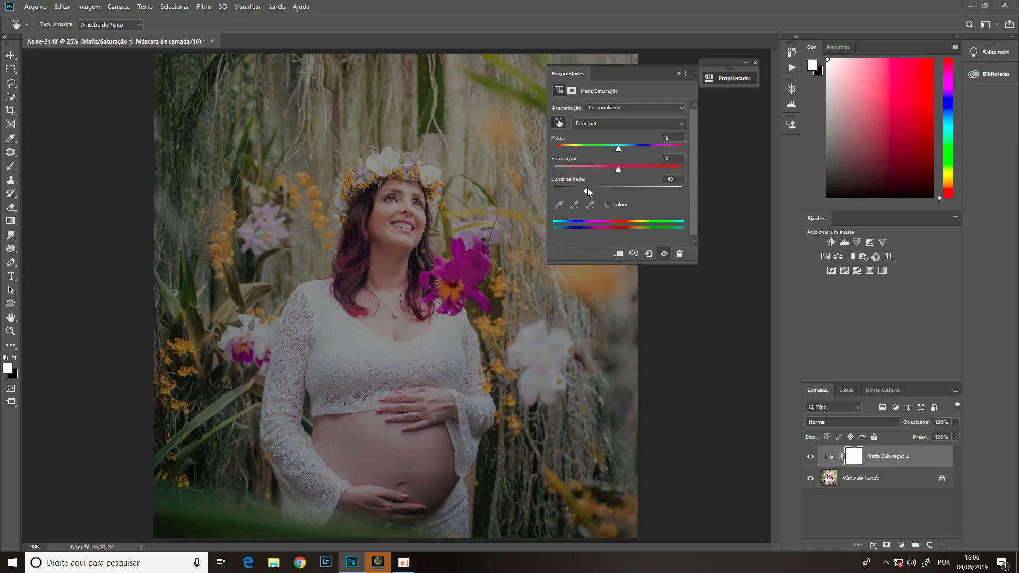
left_click(555, 187)
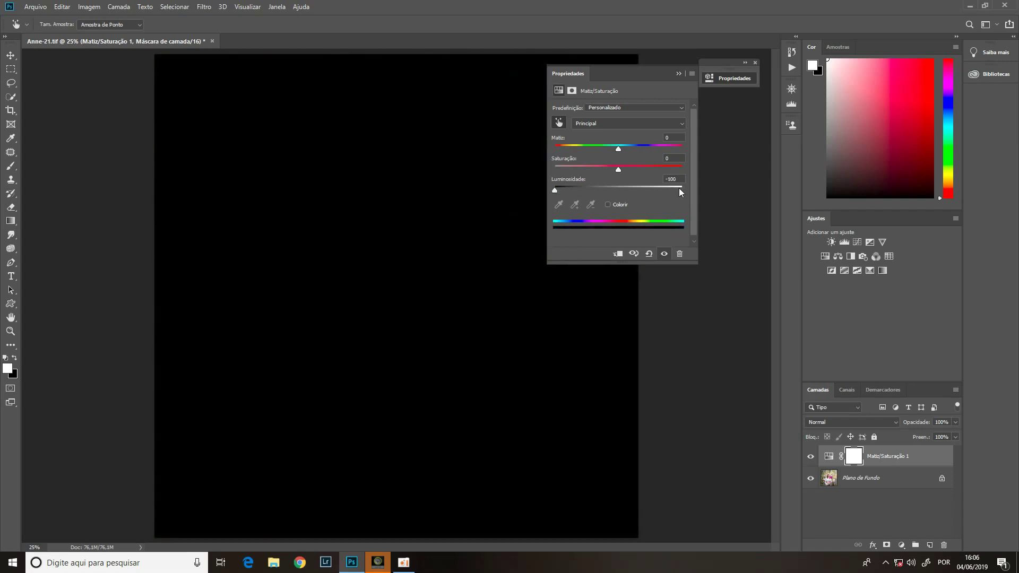
left_click(680, 188)
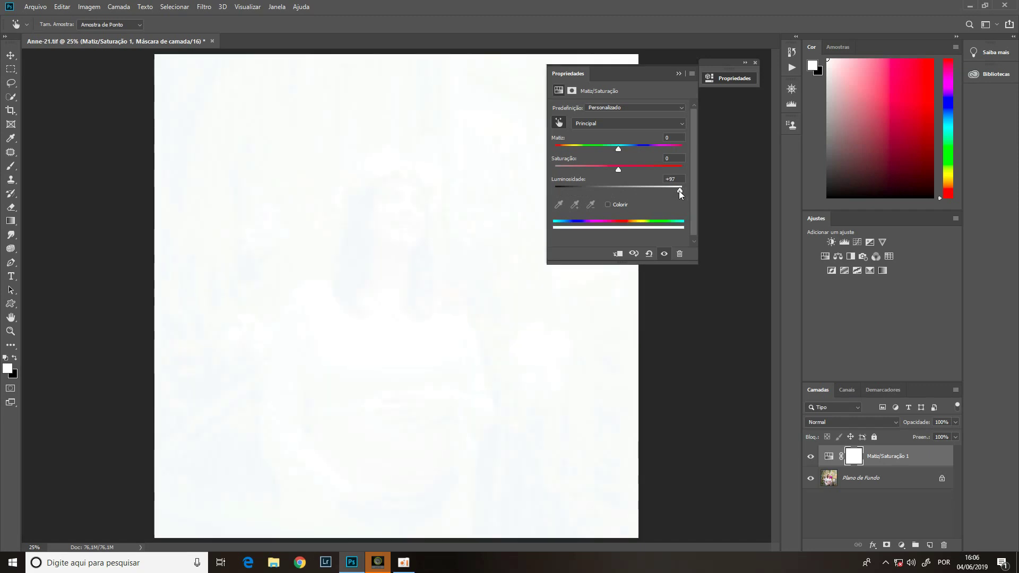
left_click_drag(679, 190, 686, 190)
type("0")
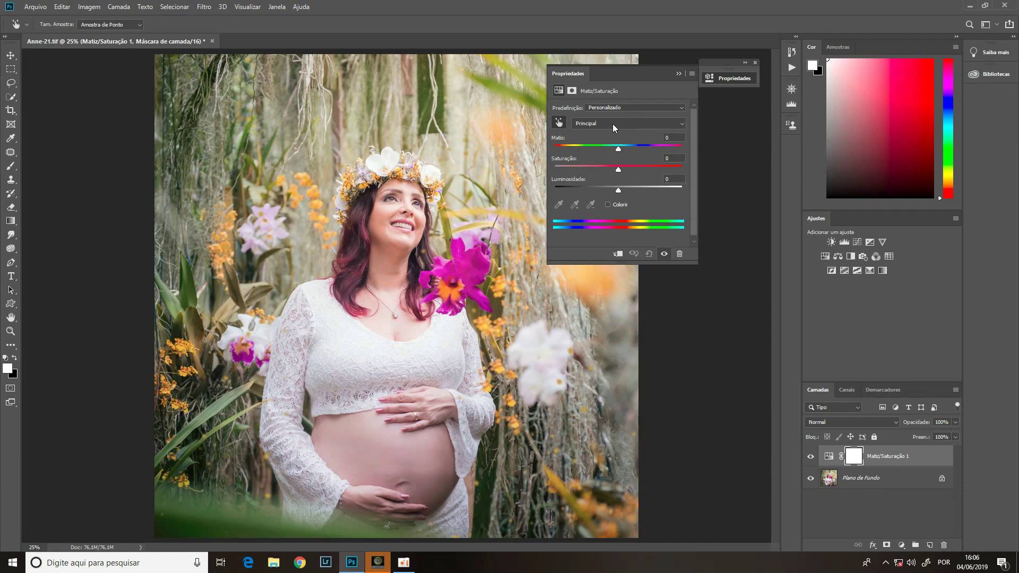
Target the Magentas range, test a purple hue shift, and reset hue to 0
left_click(633, 123)
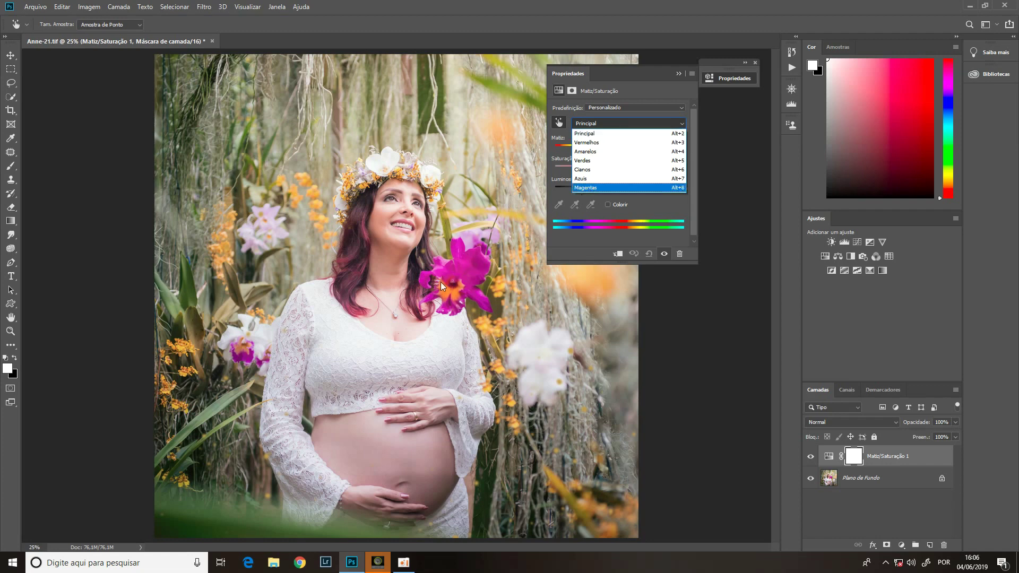
left_click(617, 188)
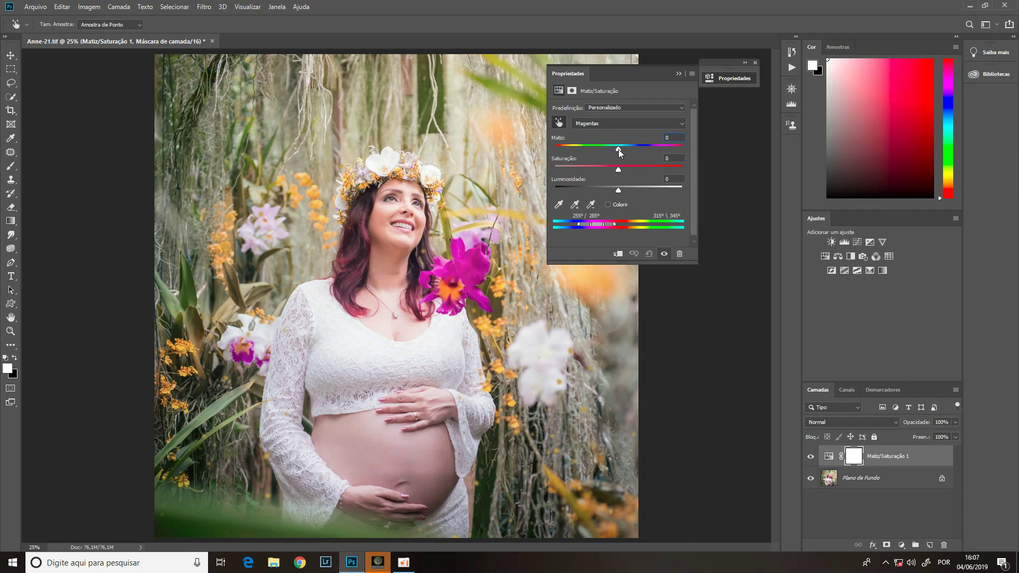
mouse_move(619, 149)
left_mouse_down()
mouse_move(582, 149)
mouse_move(664, 155)
mouse_move(618, 147)
left_mouse_up()
type("0")
Test grey Magentas saturation, reset it to 0, then adjust Magentas lightness (-82)
mouse_move(618, 170)
left_mouse_down()
mouse_move(556, 168)
mouse_move(653, 180)
left_mouse_up()
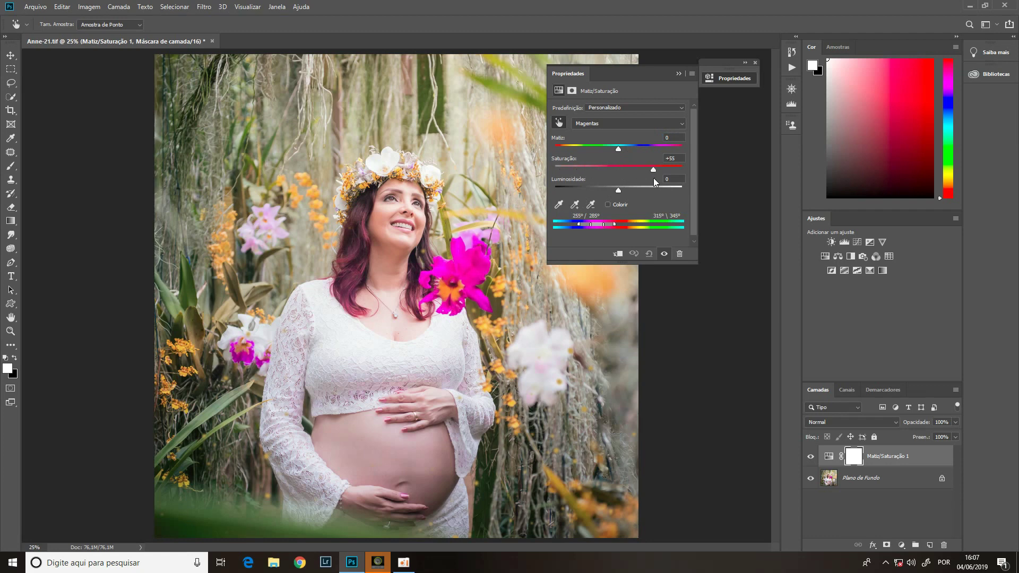
left_click(677, 158)
type("0")
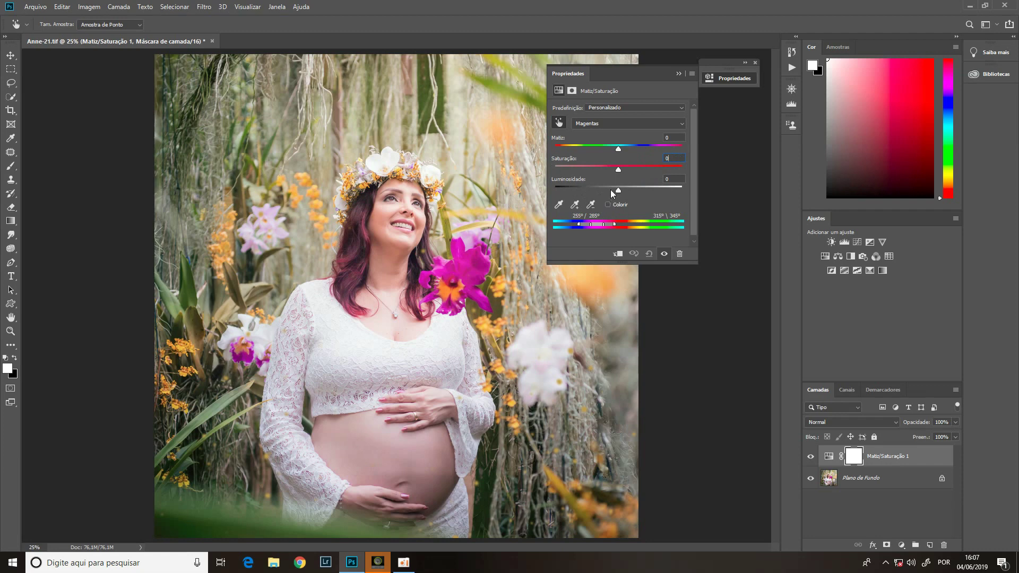
mouse_move(617, 190)
left_mouse_down()
mouse_move(553, 181)
mouse_move(687, 192)
mouse_move(619, 192)
left_mouse_up()
Target the Vermelhos range, preview saturation at -100, then return it to 0
left_click(639, 123)
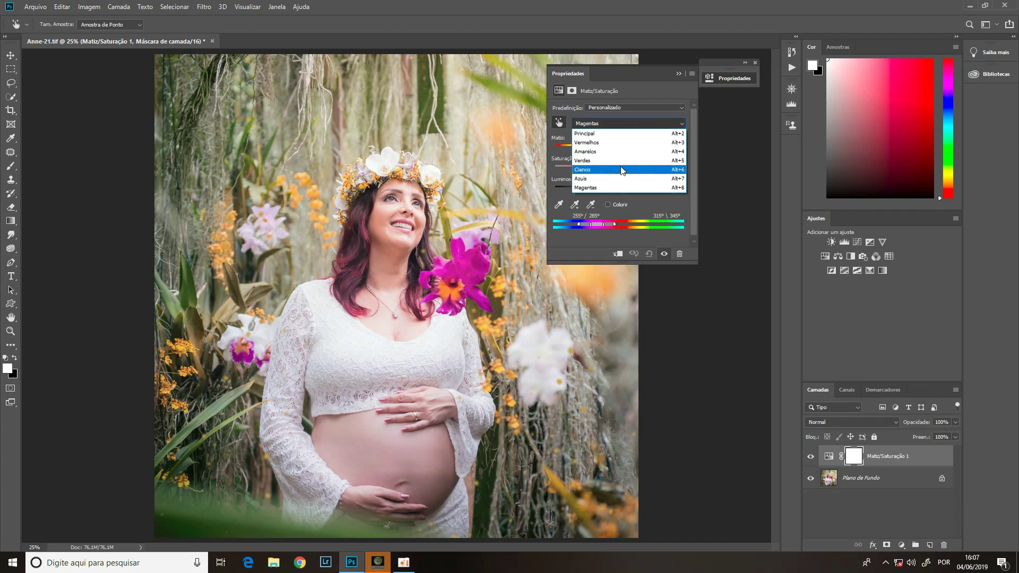
left_click(629, 142)
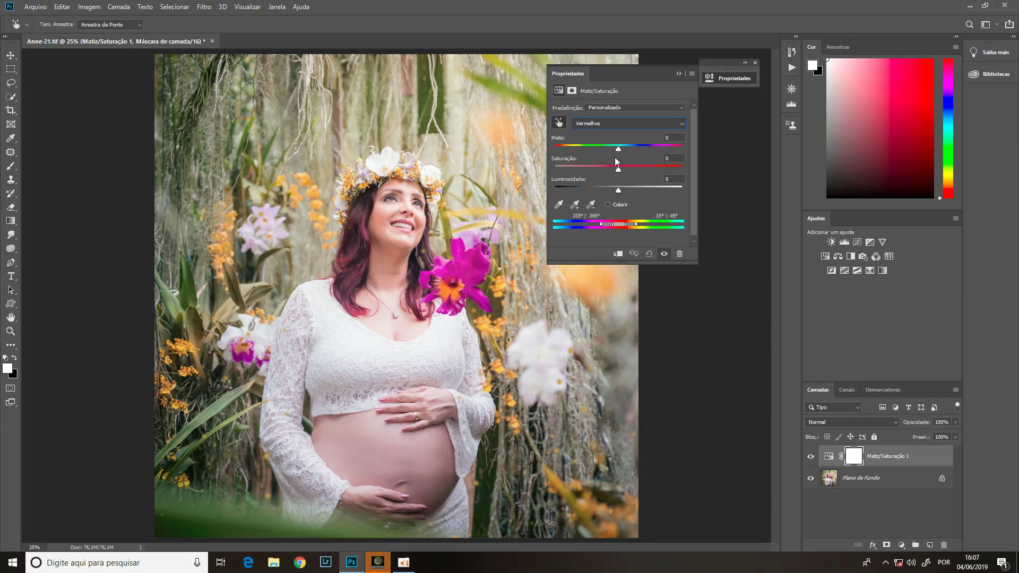
mouse_move(619, 171)
left_mouse_down()
mouse_move(554, 166)
mouse_move(650, 167)
mouse_move(621, 170)
left_mouse_up()
left_click_drag(626, 169, 611, 170)
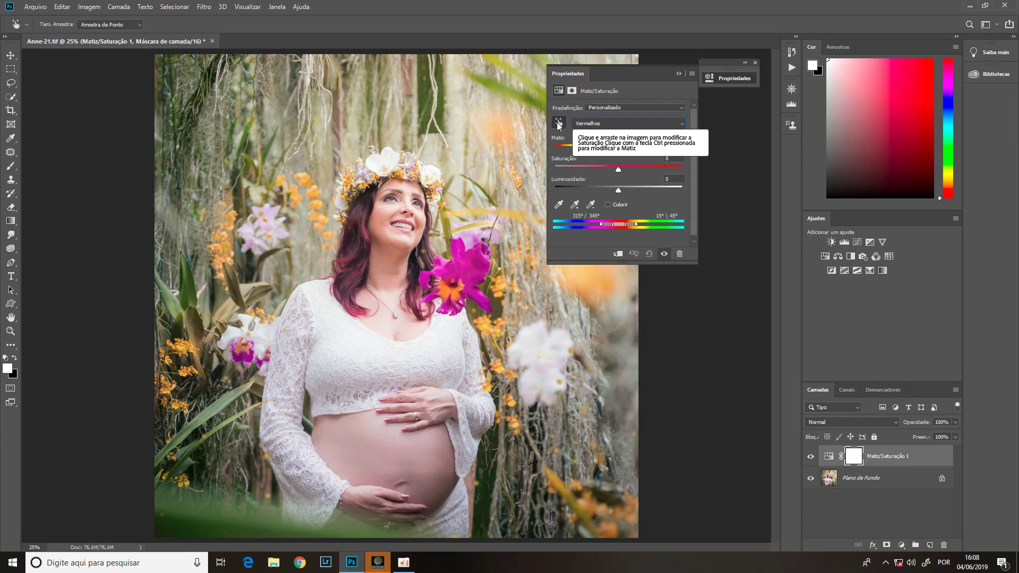
left_click(558, 124)
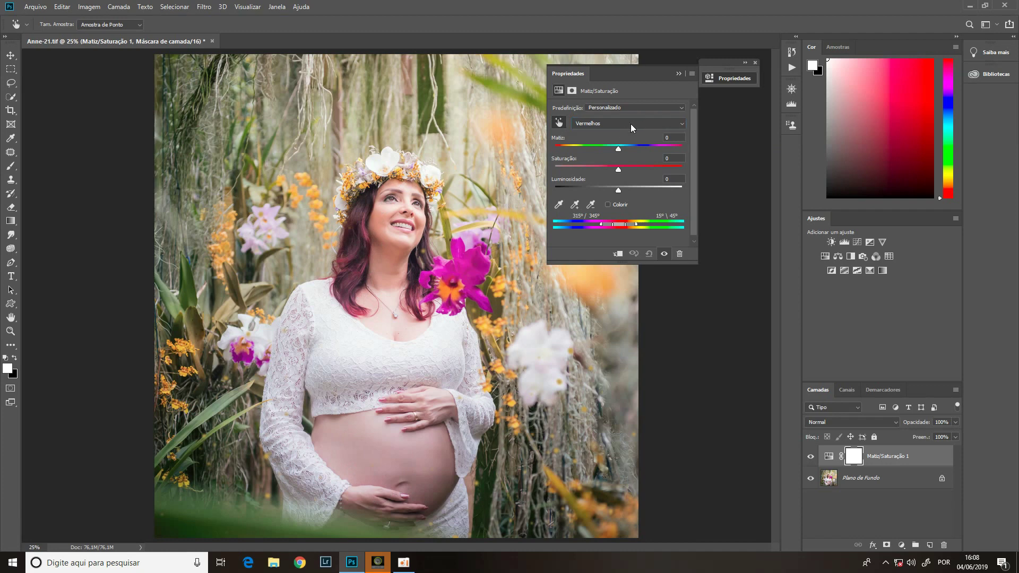
left_click(466, 257)
left_click(379, 220)
left_click(556, 123)
mouse_move(385, 211)
left_mouse_down()
mouse_move(319, 215)
mouse_move(398, 217)
mouse_move(373, 212)
left_mouse_up()
mouse_move(381, 211)
left_mouse_down()
mouse_move(328, 209)
mouse_move(382, 233)
mouse_move(406, 217)
mouse_move(381, 209)
left_mouse_up()
Pick the Amarelos range from a yellow flower, test a red-orange hue shift, then reset hue to 0
left_click(593, 277)
mouse_move(593, 277)
left_mouse_down()
mouse_move(575, 273)
mouse_move(615, 279)
mouse_move(554, 274)
left_mouse_up()
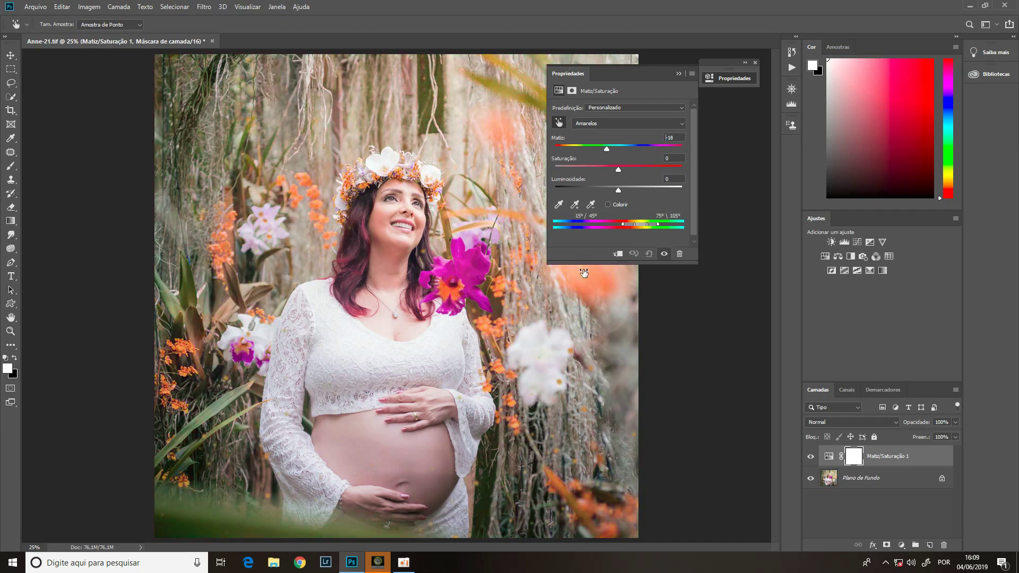
key("ctrl+z")
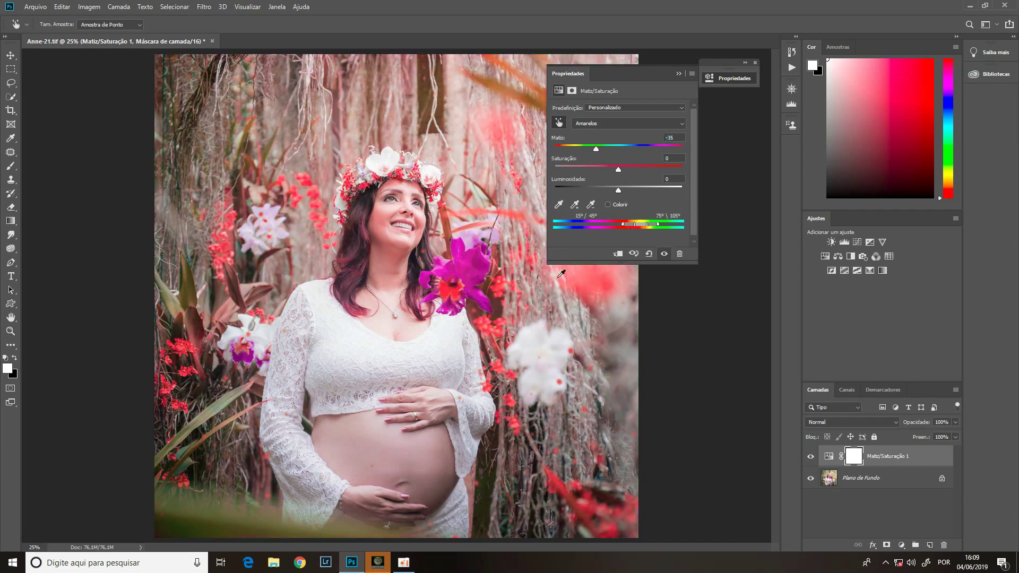
type("0")
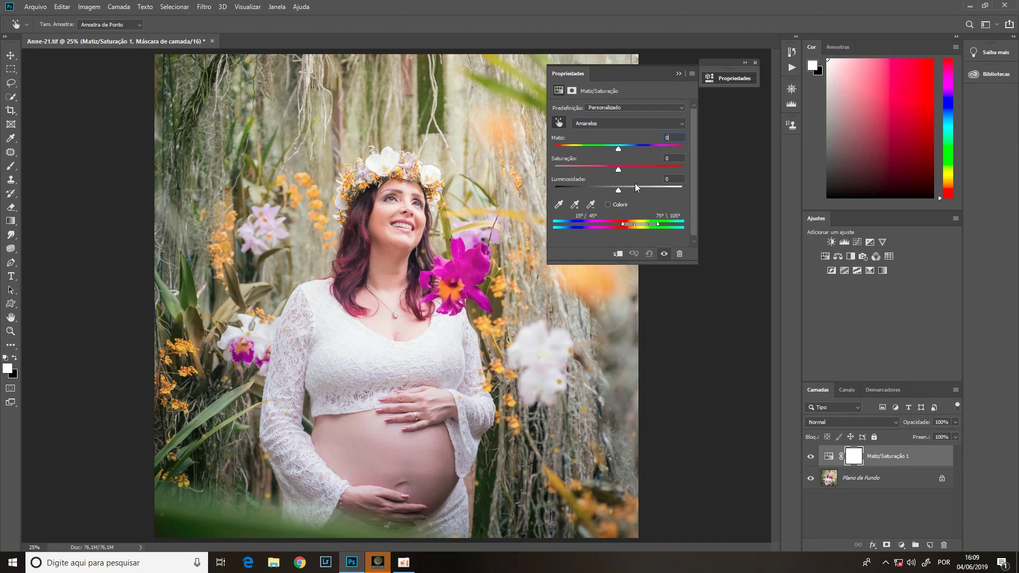
left_click(643, 124)
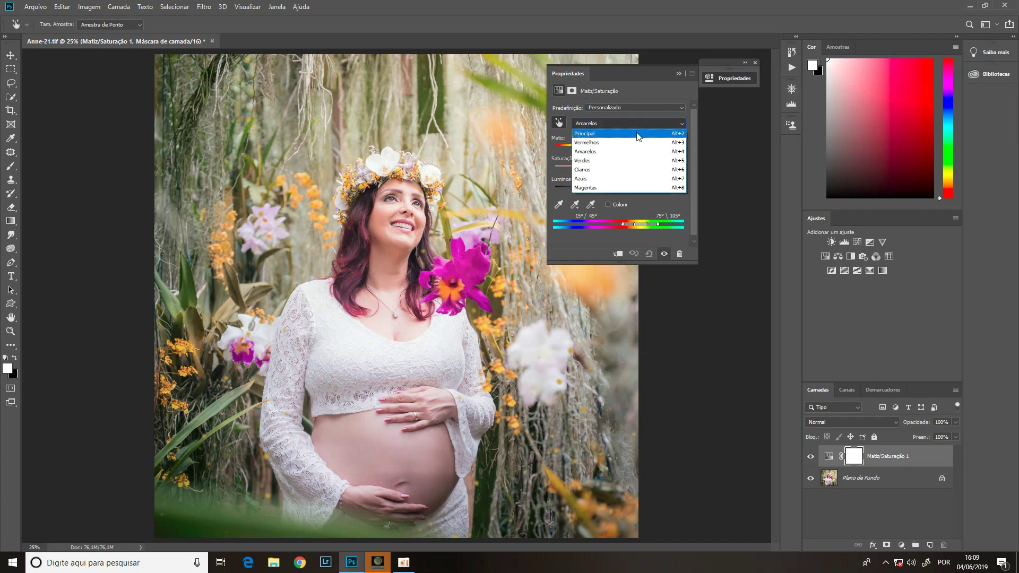
Widen the Amarelos range on the colour bar and shift its hue to -36 toward orange-red
left_click(639, 134)
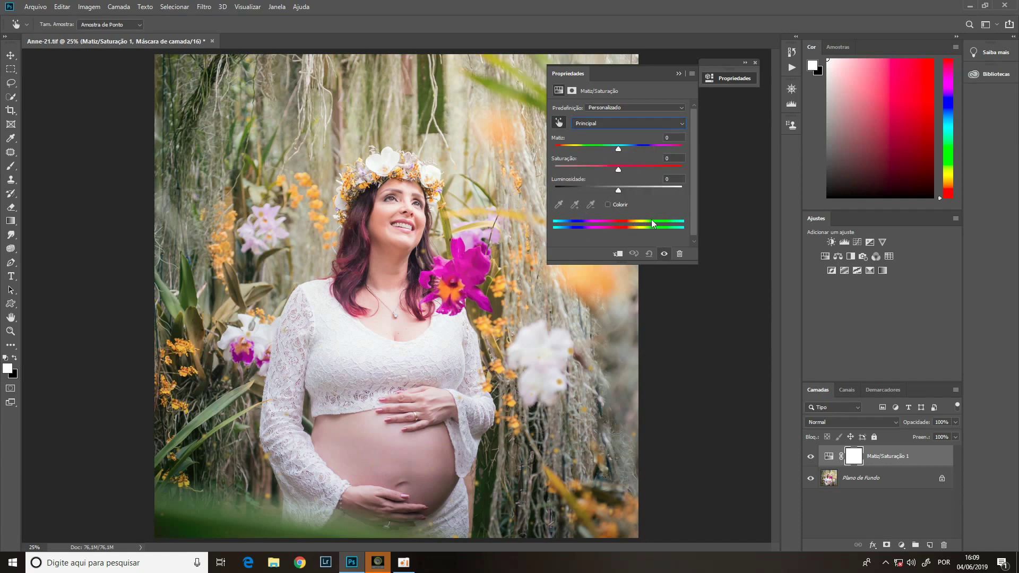
left_click(646, 122)
left_click(636, 148)
left_click_drag(630, 222, 639, 226)
left_click_drag(618, 150, 597, 149)
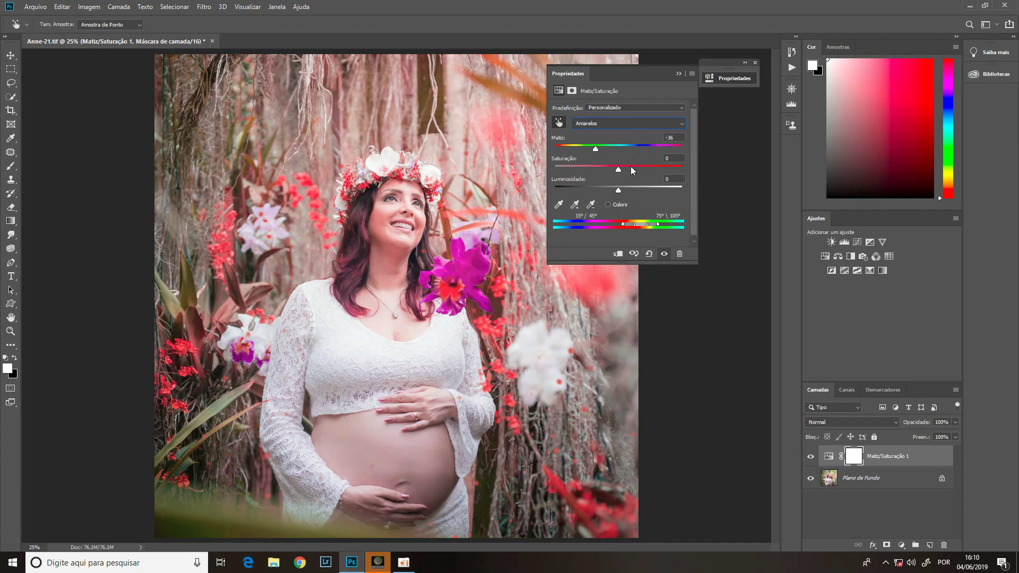
mouse_move(621, 227)
left_mouse_down()
mouse_move(591, 228)
mouse_move(626, 225)
left_mouse_up()
mouse_move(686, 225)
left_mouse_down()
mouse_move(669, 222)
mouse_move(677, 226)
left_mouse_up()
Reset the adjustment, shift Magentas hue to -67 for blue orchids, and add the orange flowers' colour
left_click(648, 252)
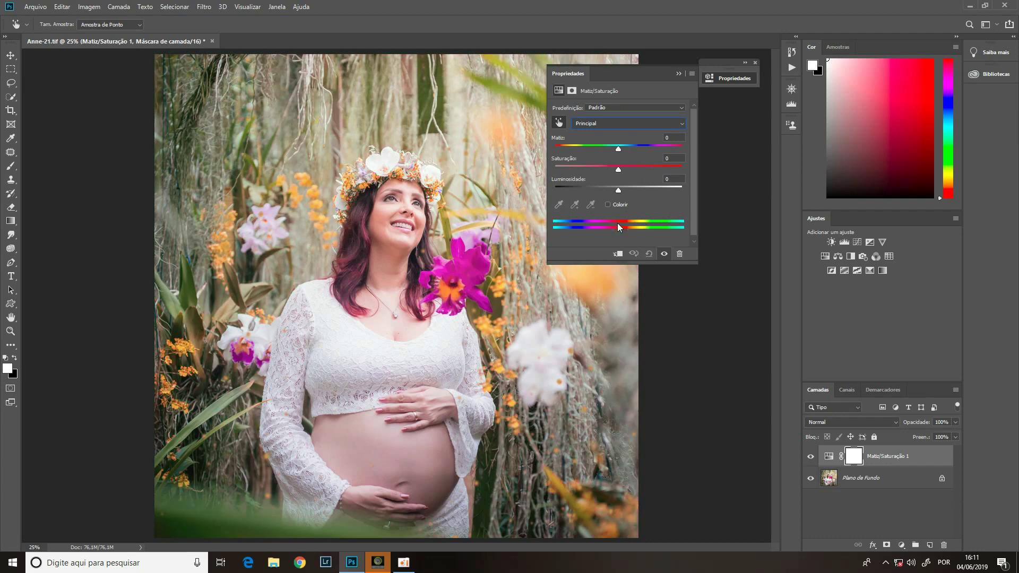
left_click(638, 124)
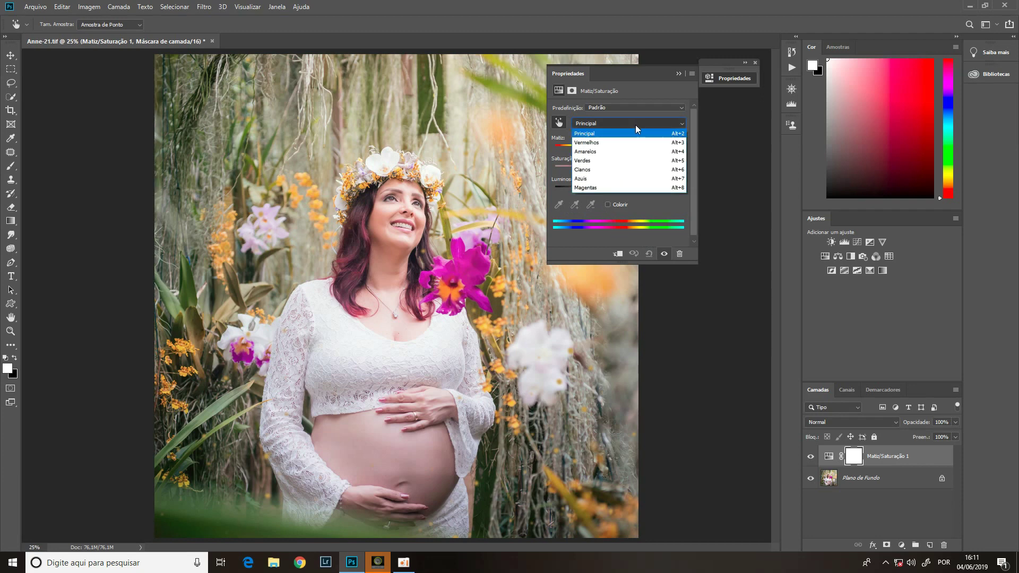
left_click(609, 188)
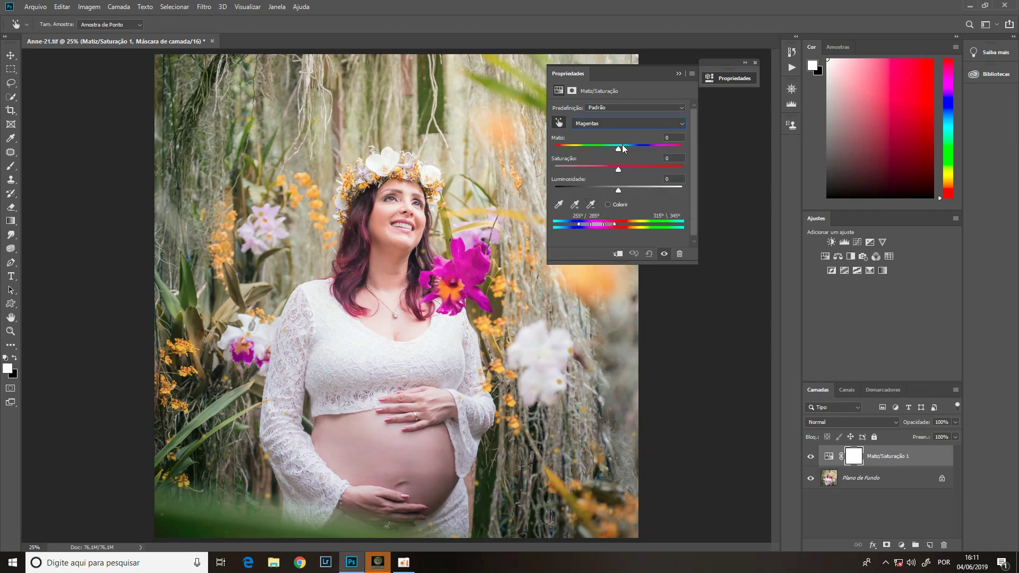
left_click_drag(619, 148, 586, 153)
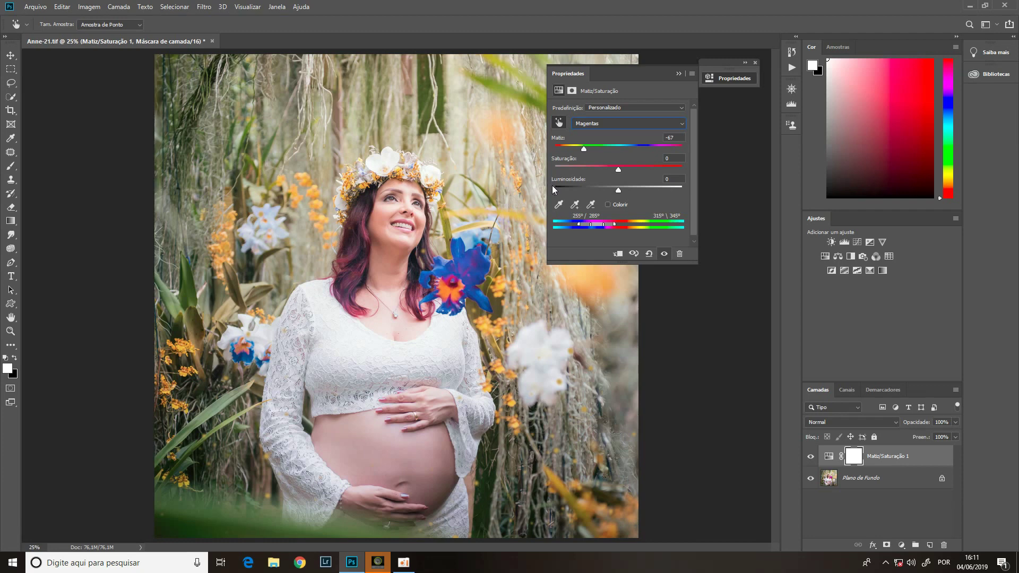
left_click(576, 204)
left_click(594, 273)
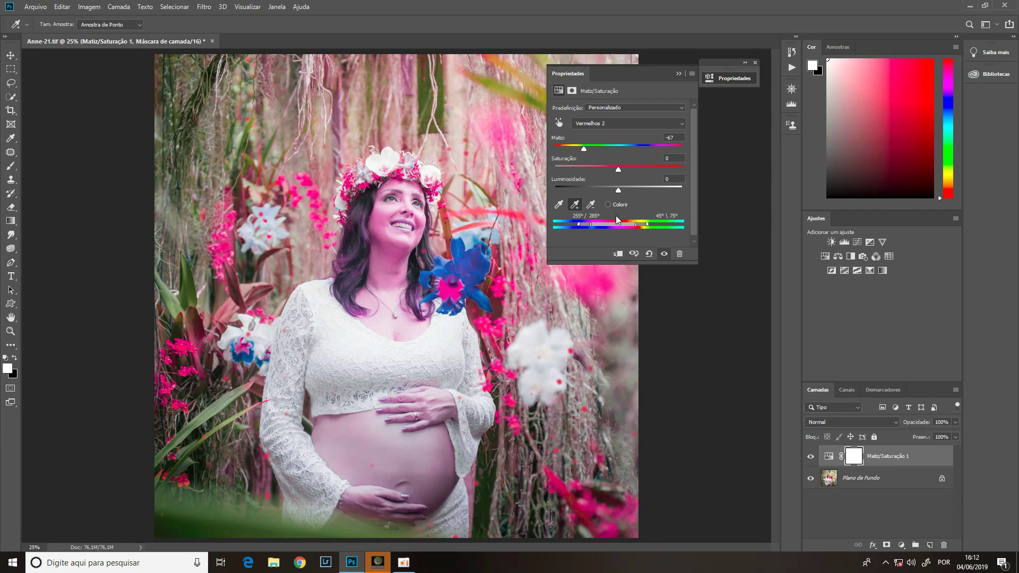
Subtract the blurred background colours from the range so the background stays orange
left_click(590, 205)
left_click(597, 272)
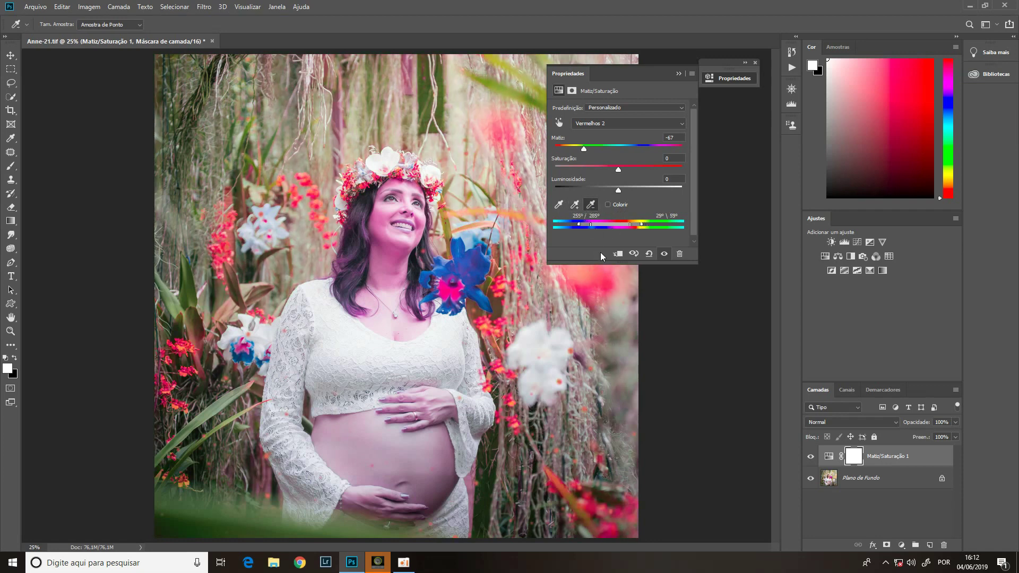
left_click(590, 288)
left_click(588, 293)
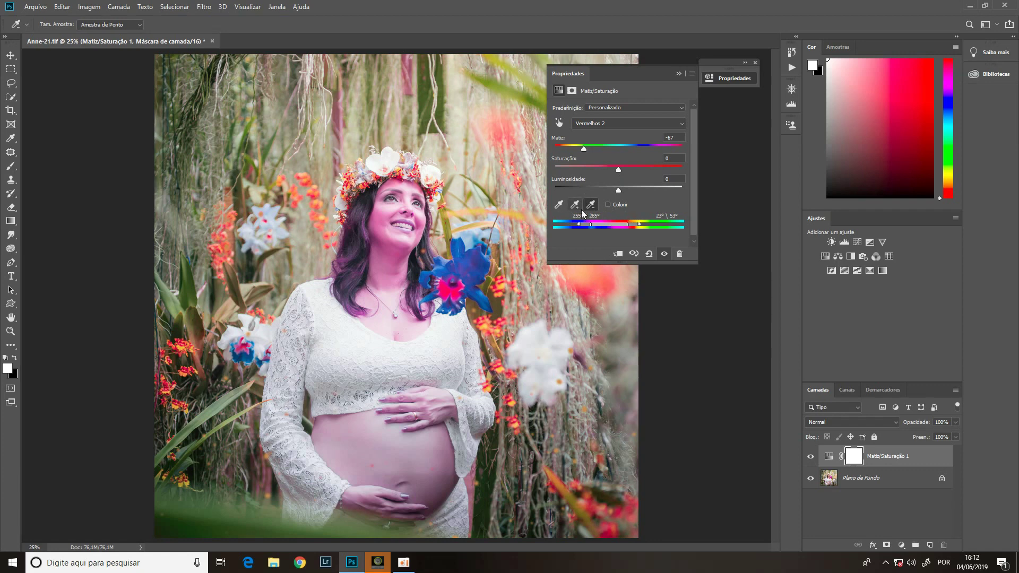
Sample the orchid, then the yellow flowers as the range, and reset the adjustment to defaults
left_click(559, 205)
left_click(472, 261)
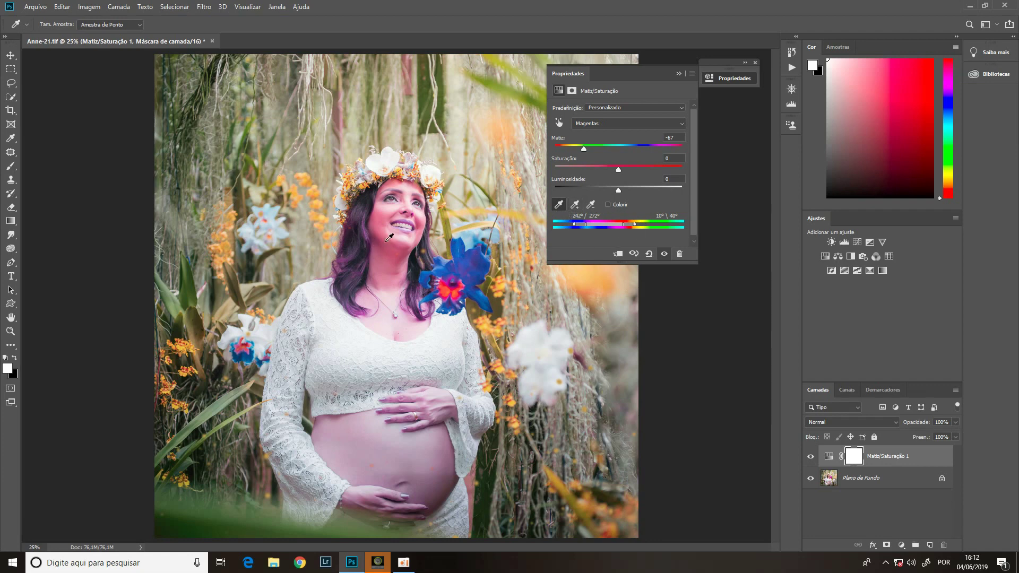
left_click(235, 212)
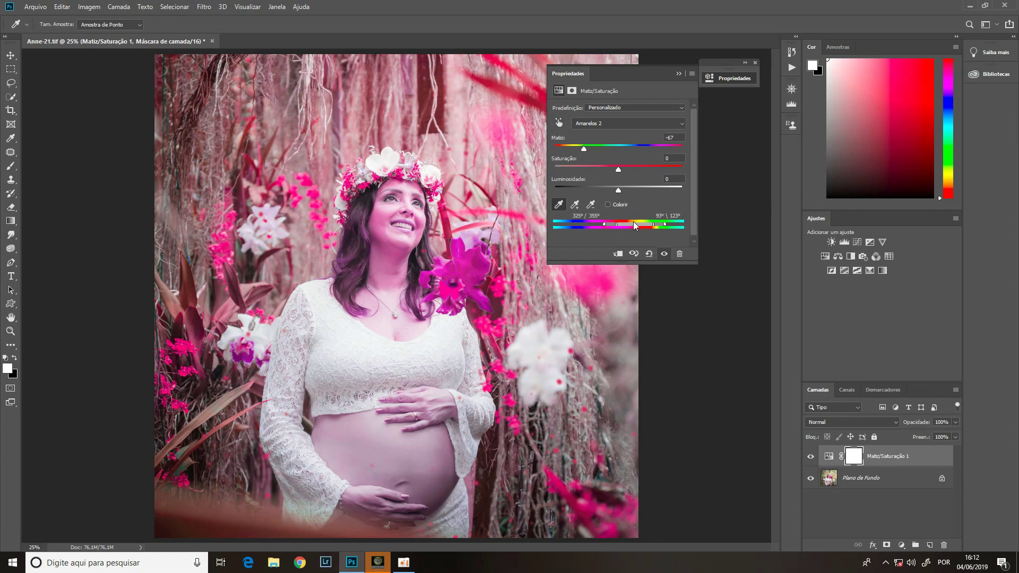
left_click(647, 255)
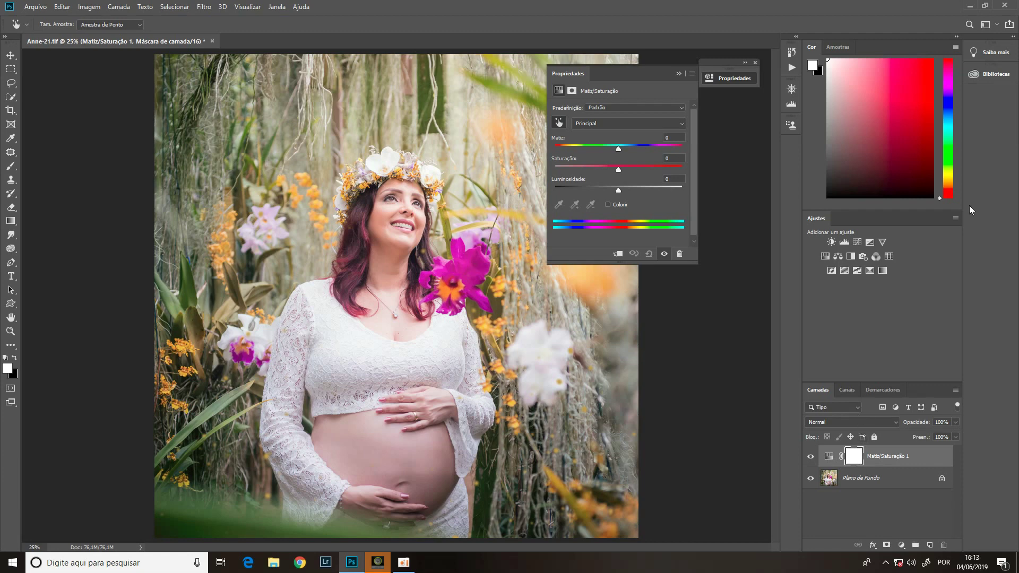
Toggle Add Mask by Default, then shift the Amarelos hue to -44
left_click(954, 217)
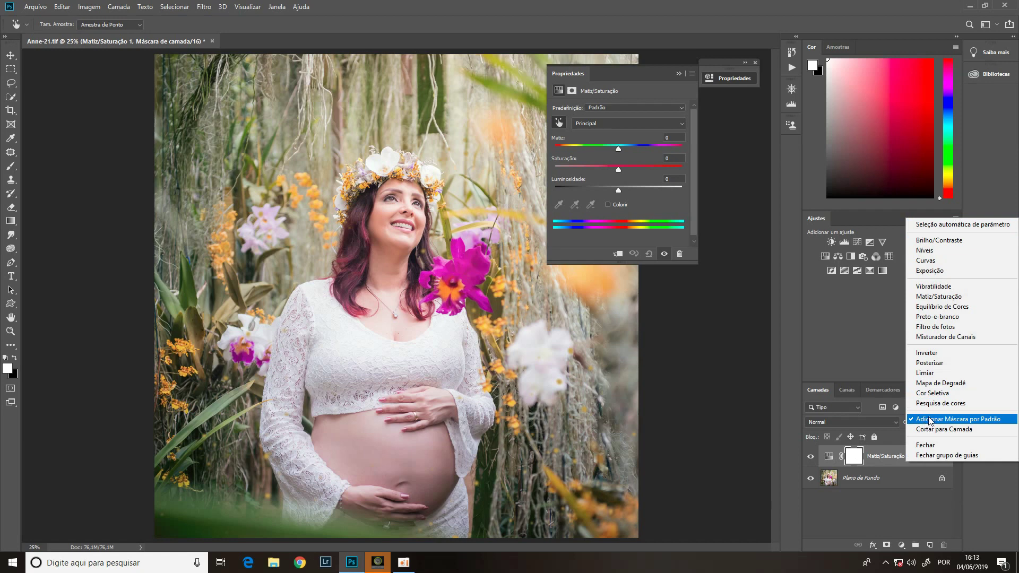
left_click(859, 334)
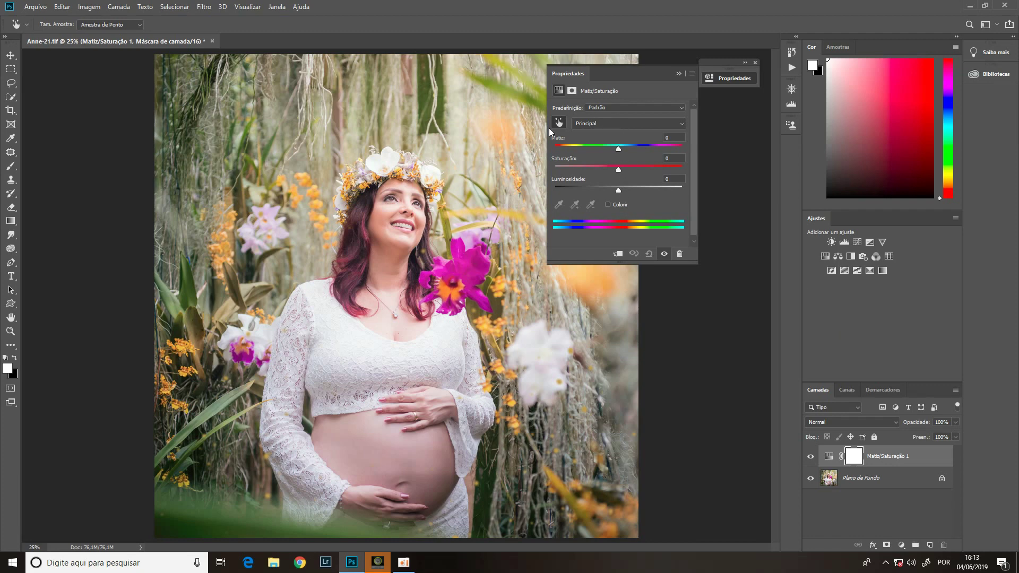
left_click(305, 178)
left_click_drag(619, 151, 591, 151)
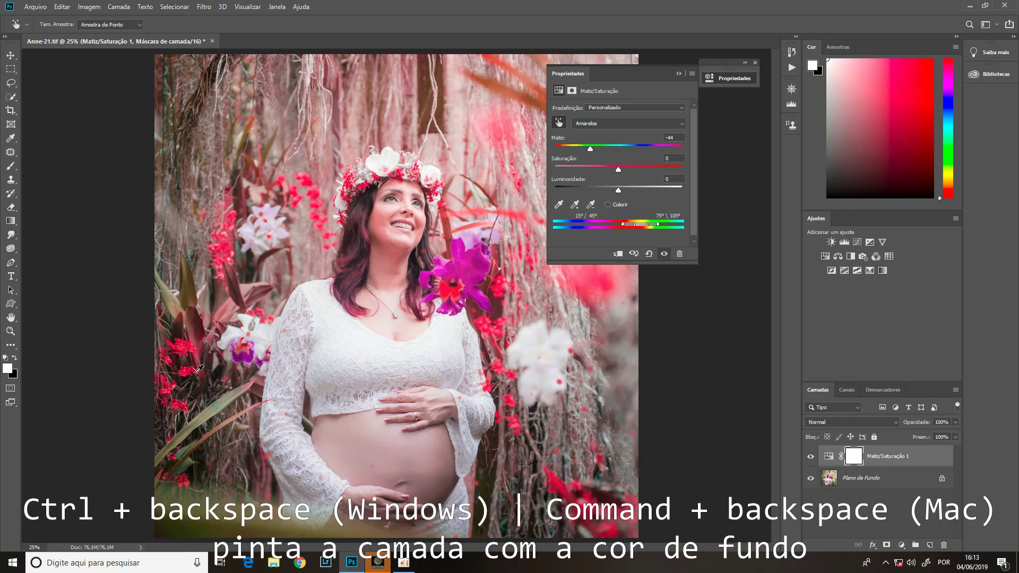
Fill the adjustment layer mask black and set up a 200 px brush
key("ctrl+BackSpace")
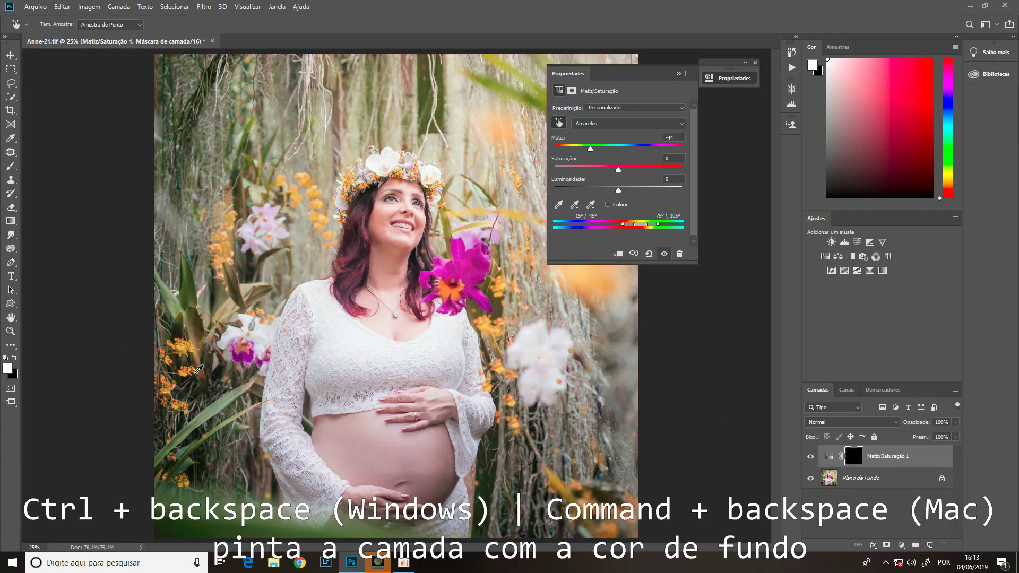
key("b")
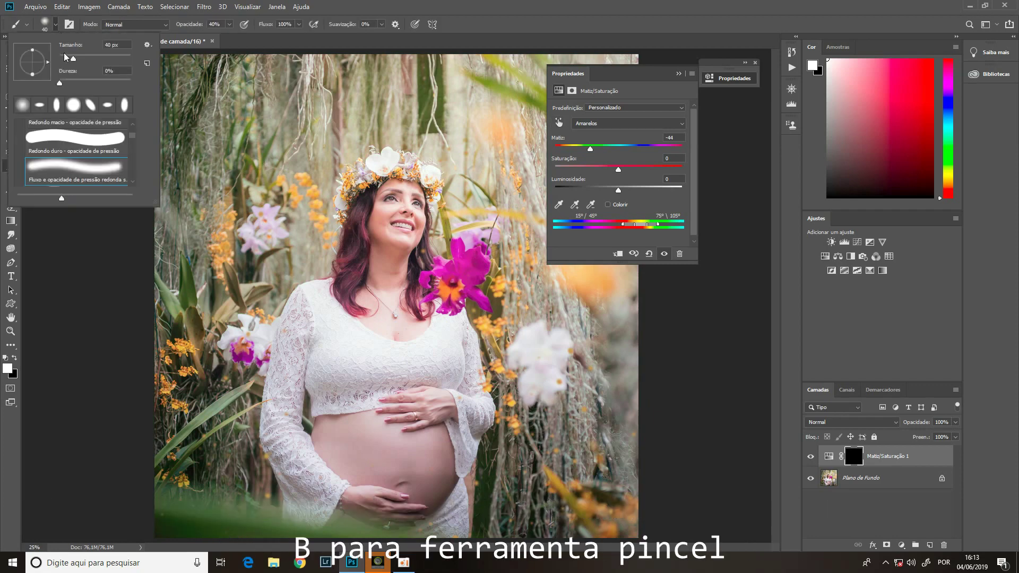
left_click(216, 76)
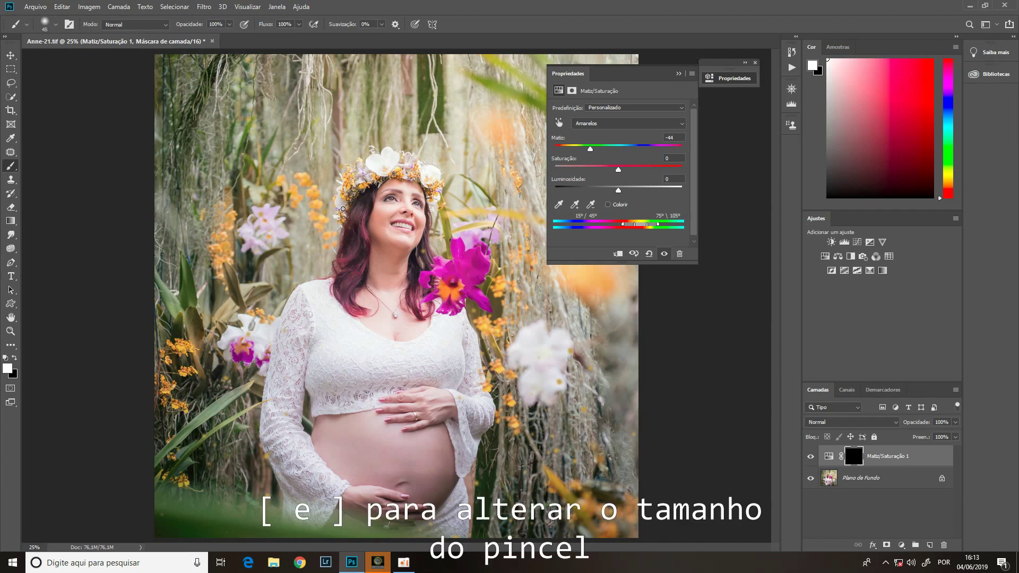
key("bracketright")
key("bracketright")
key("bracketright")
key("bracketright")
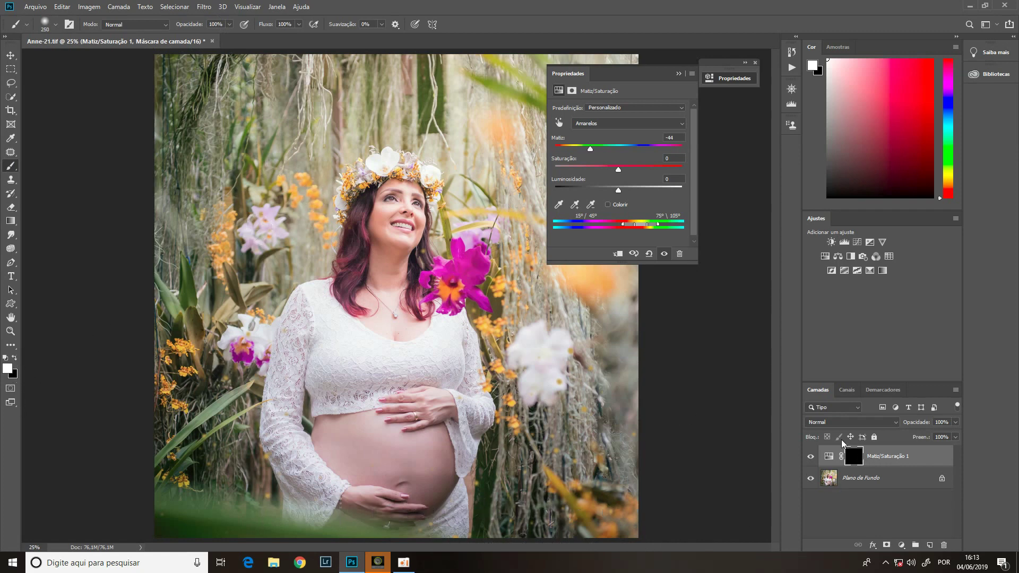
Paint the red hue back onto the left-side orchids, then reselect the Matiz/Saturação 1 layer
left_click_drag(302, 182, 326, 243)
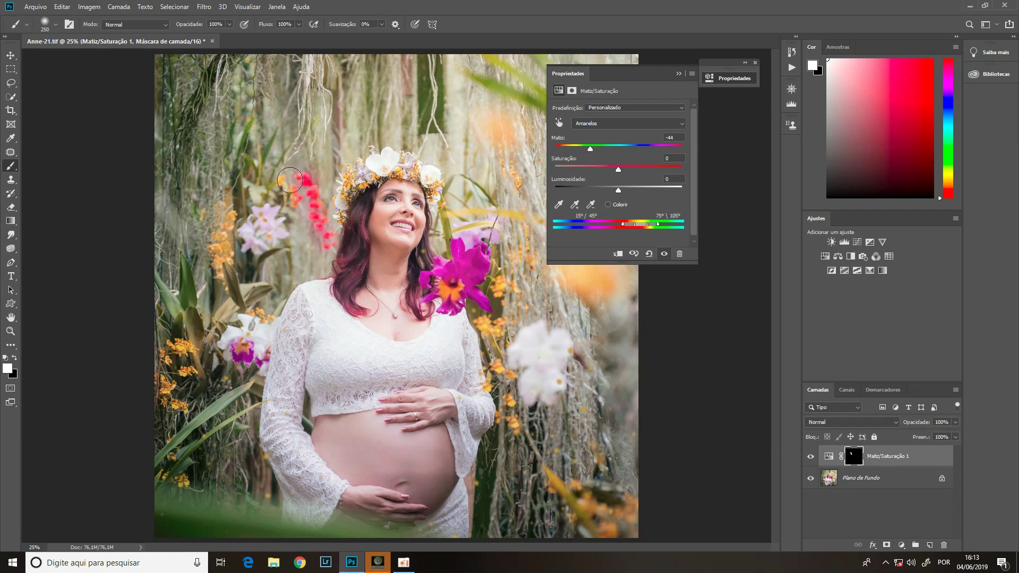
mouse_move(282, 174)
left_mouse_down()
mouse_move(278, 196)
mouse_move(229, 219)
mouse_move(223, 278)
left_mouse_up()
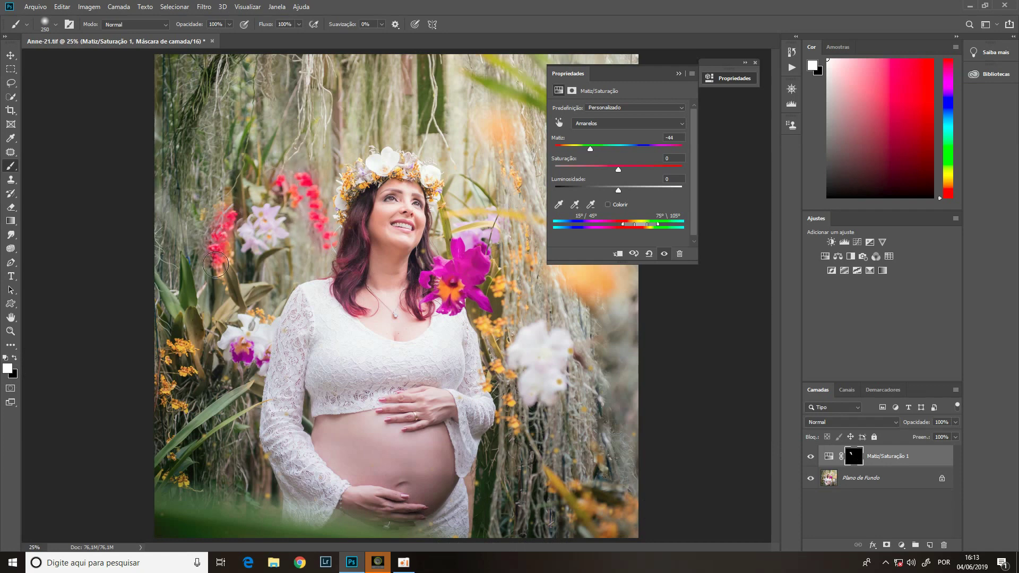
left_click_drag(253, 313, 256, 315)
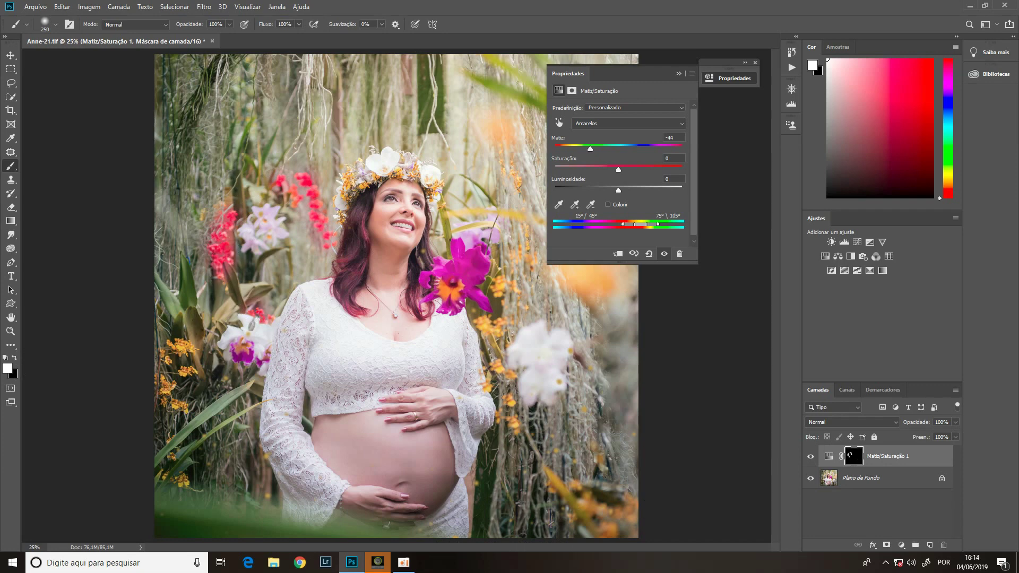
mouse_move(189, 346)
left_mouse_down()
mouse_move(167, 381)
mouse_move(183, 406)
left_mouse_up()
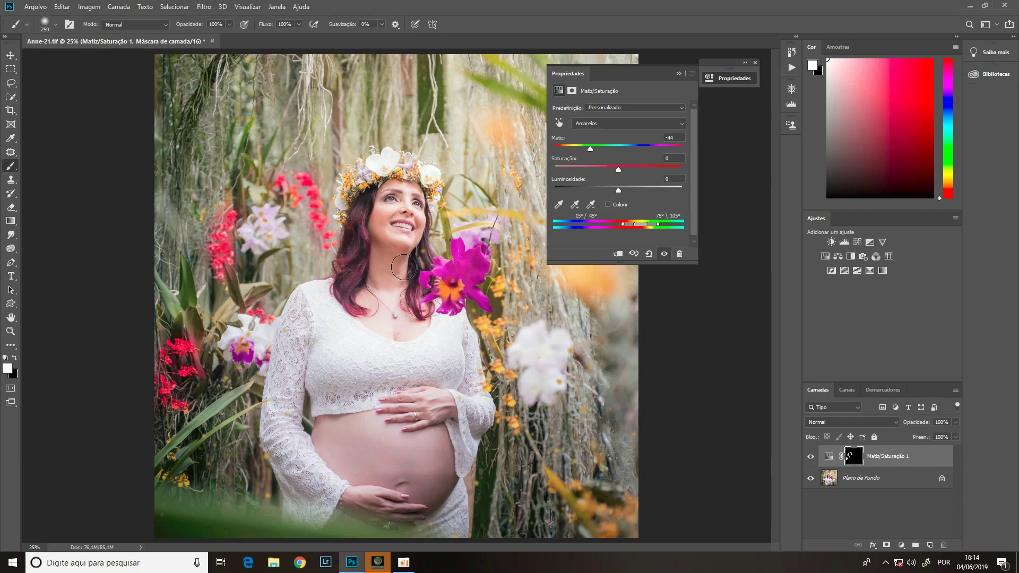
left_click(848, 479)
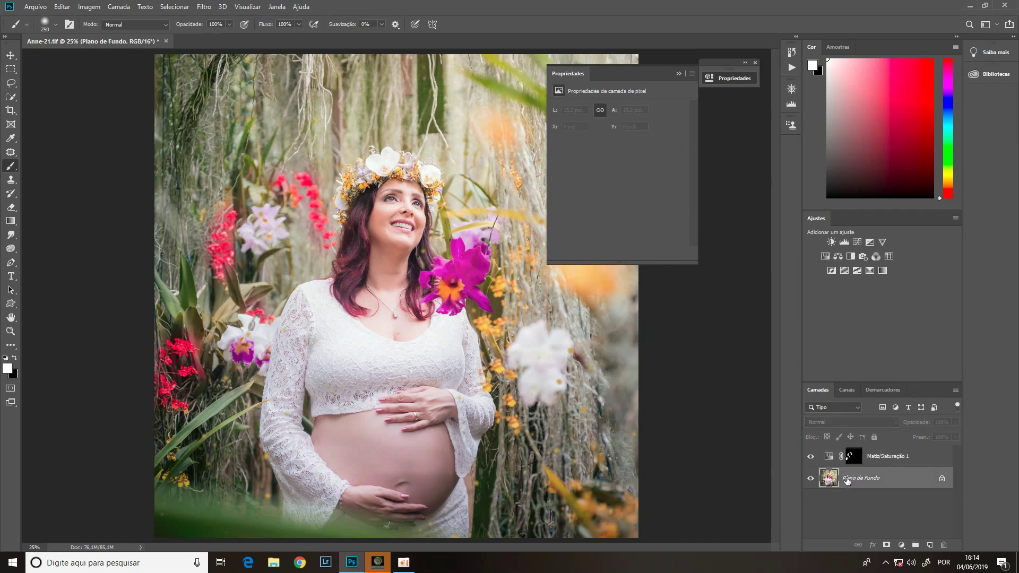
left_click(874, 457)
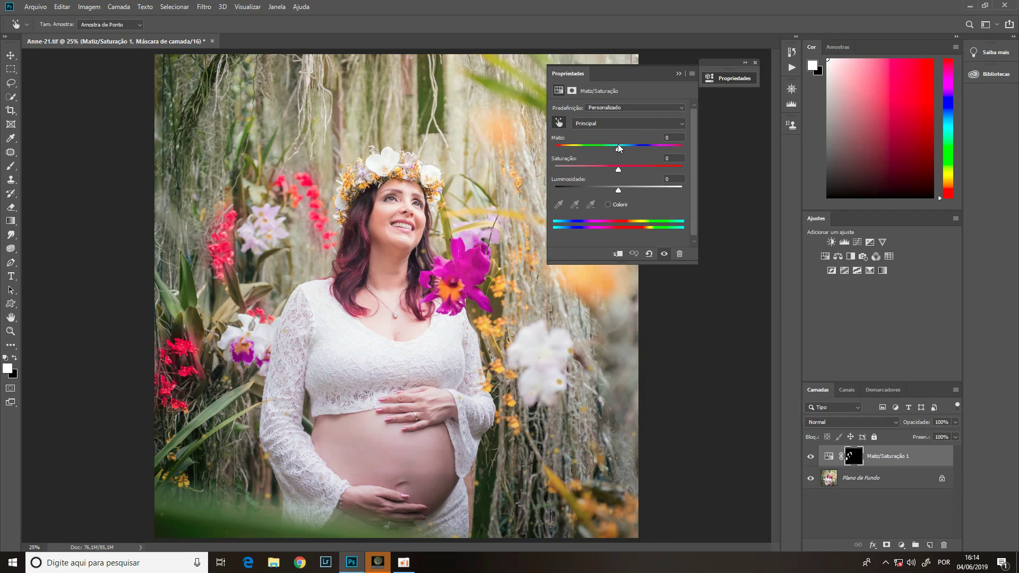
Test higher lightness on the masked flowers, reset it to 0, and show the Amarelos range (hue -44)
left_click_drag(618, 190, 690, 200)
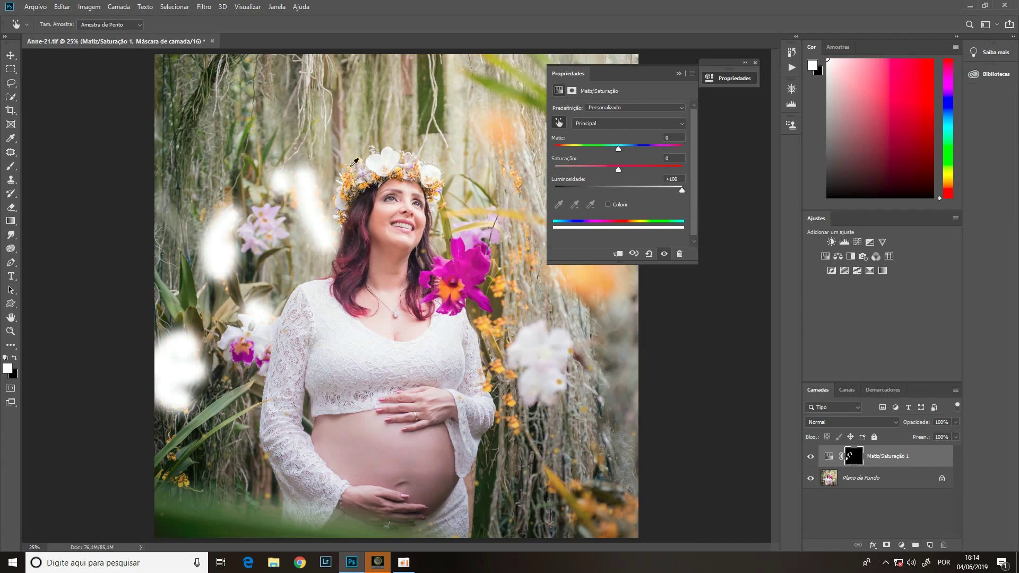
key("b")
left_click(860, 481)
left_click(883, 457)
type("0")
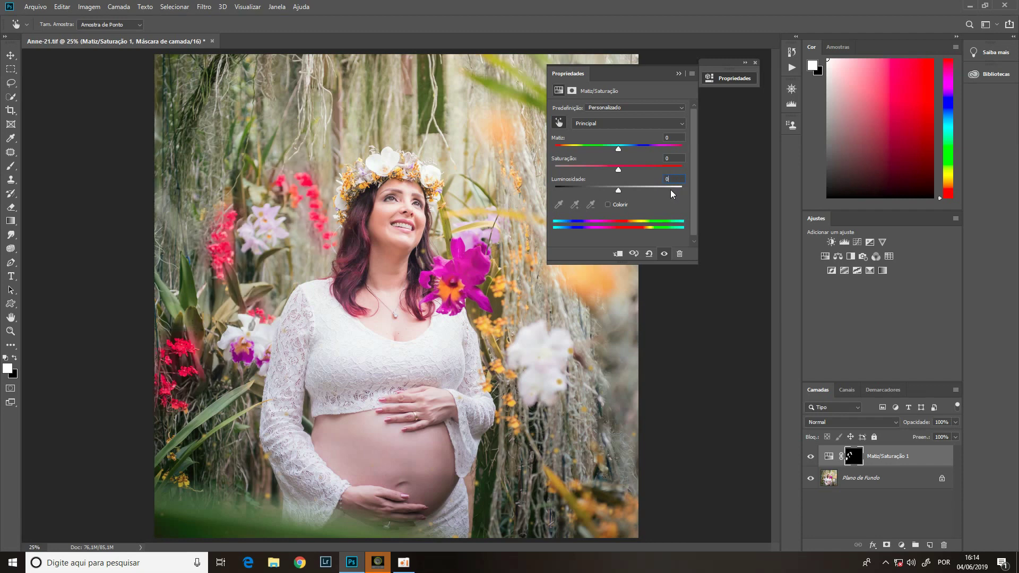
left_click(623, 122)
left_click(611, 149)
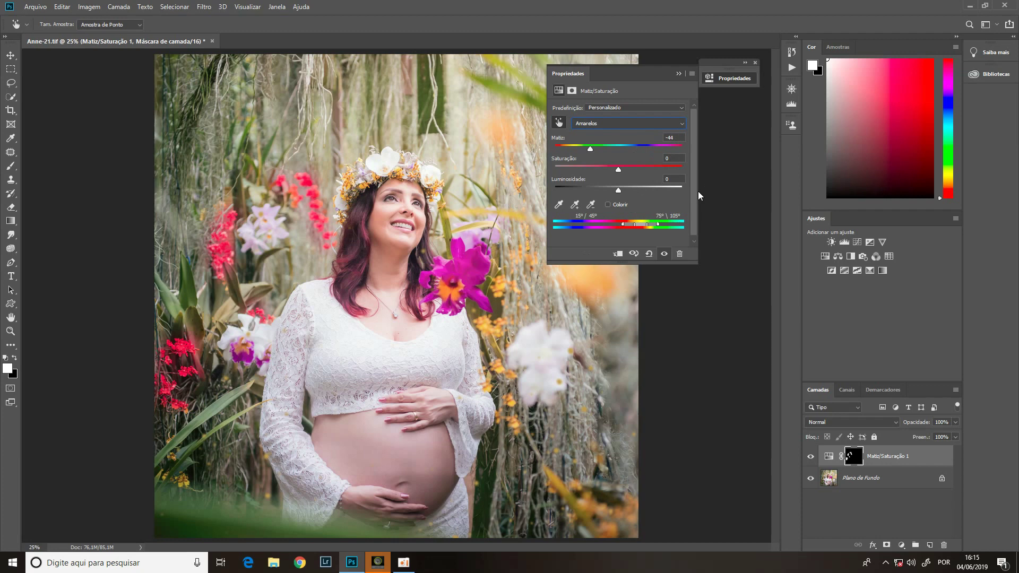
Reset the Hue/Saturation adjustment, enable Colorize at Saturation 25, and select the layer mask
left_click(648, 255)
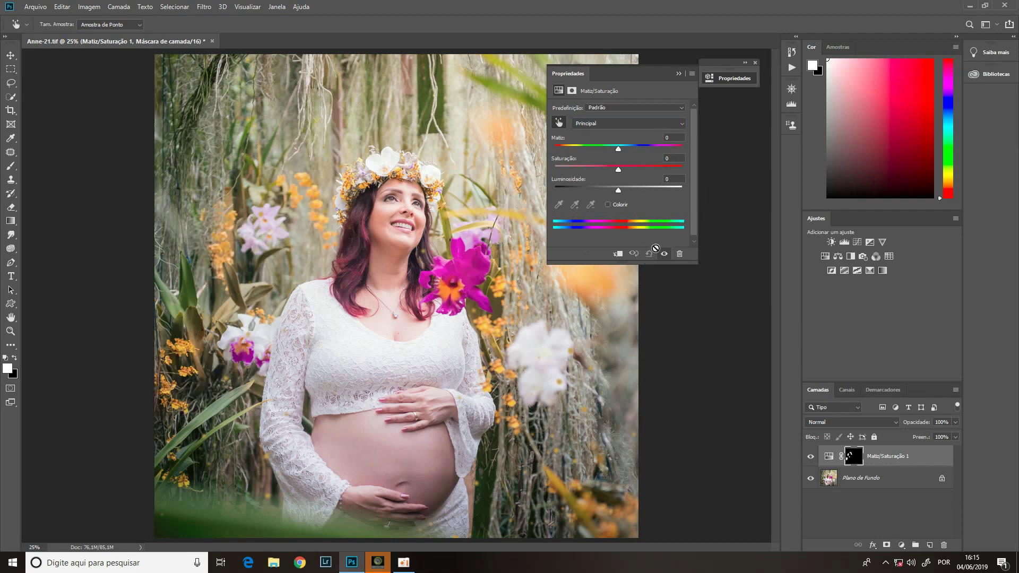
left_click(617, 204)
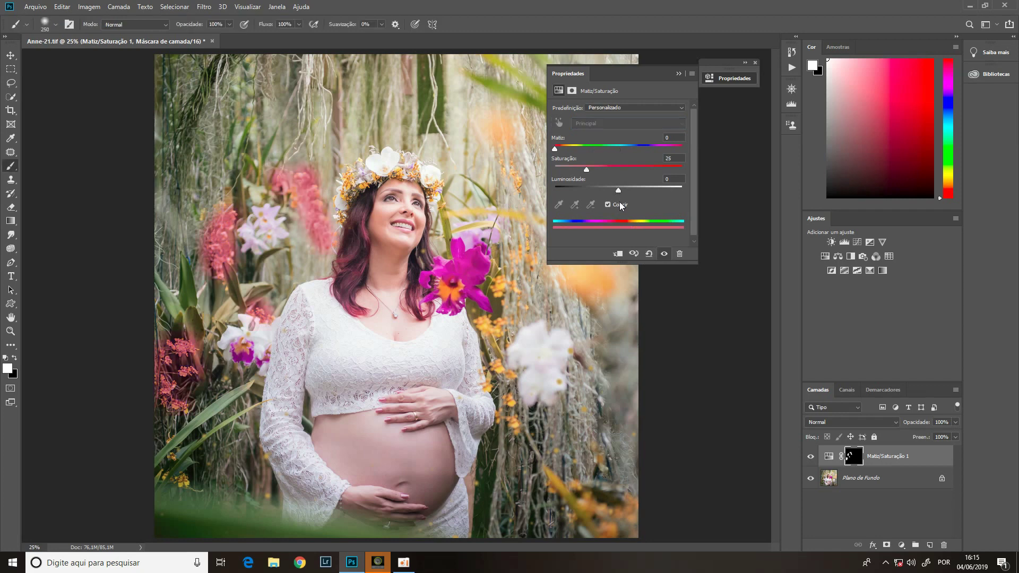
key("b")
left_click(855, 458)
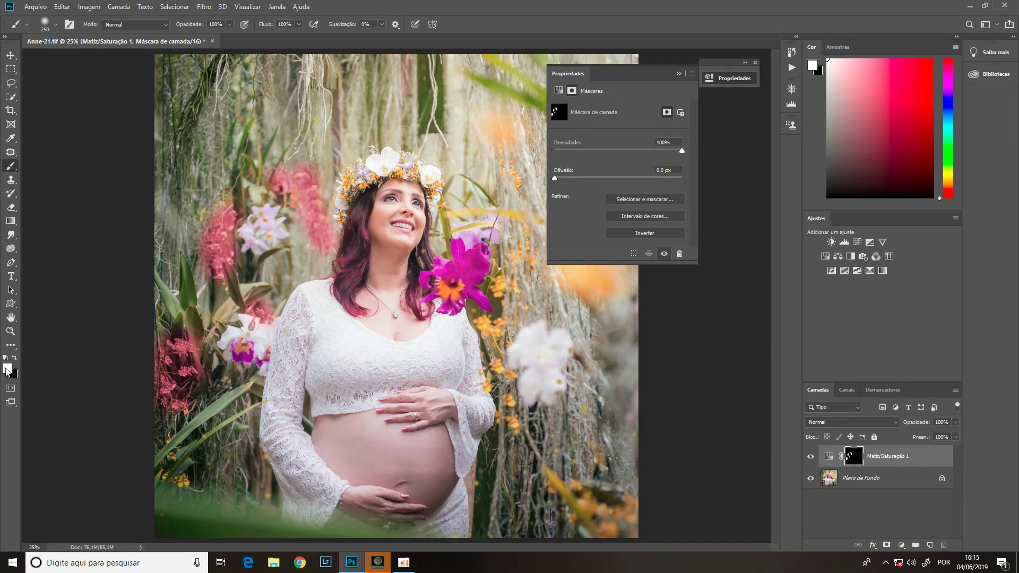
Fill the mask with white to tint the whole photo, then shift hue to 257 for purple
key("alt+BackSpace")
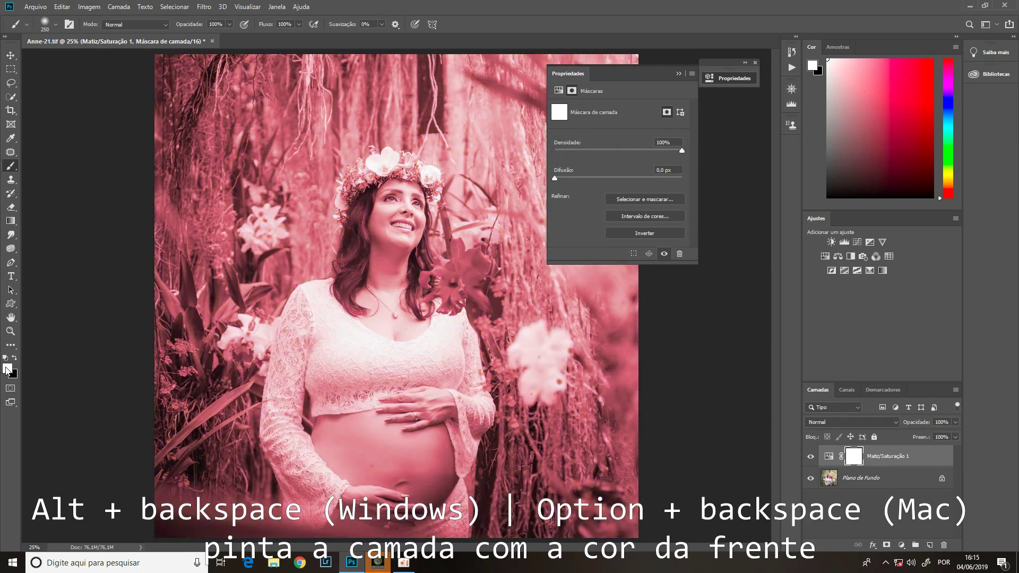
left_click(830, 456)
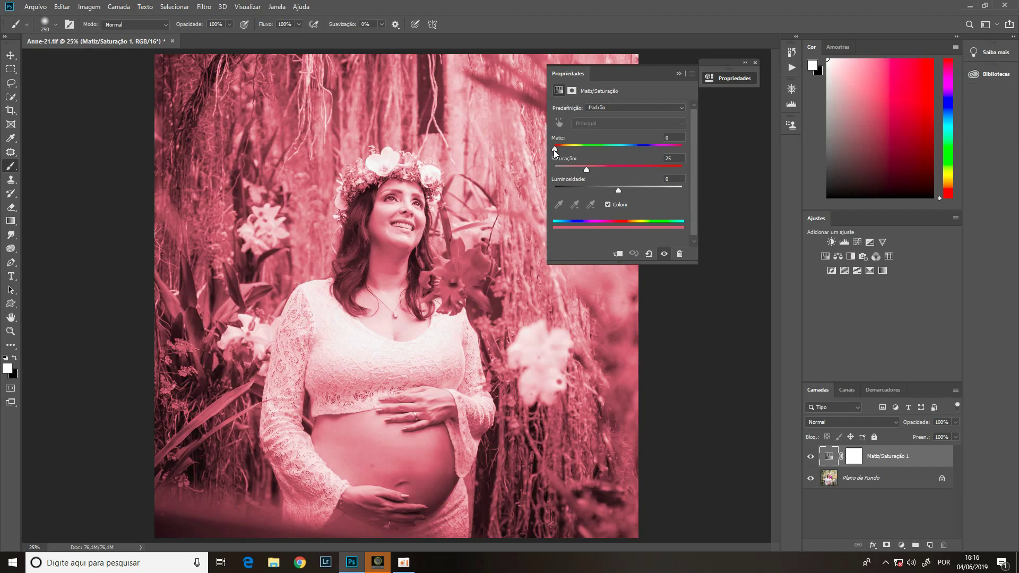
left_click_drag(555, 150, 600, 154)
mouse_move(645, 157)
left_mouse_down()
mouse_move(626, 170)
mouse_move(574, 170)
left_mouse_up()
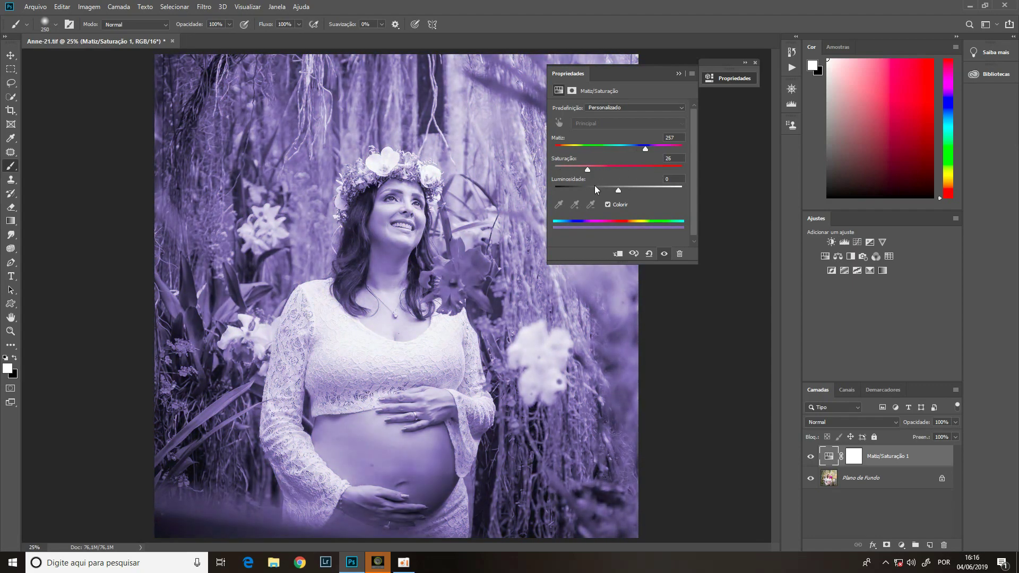
mouse_move(618, 190)
left_mouse_down()
mouse_move(676, 191)
mouse_move(551, 189)
mouse_move(688, 191)
mouse_move(629, 190)
left_mouse_up()
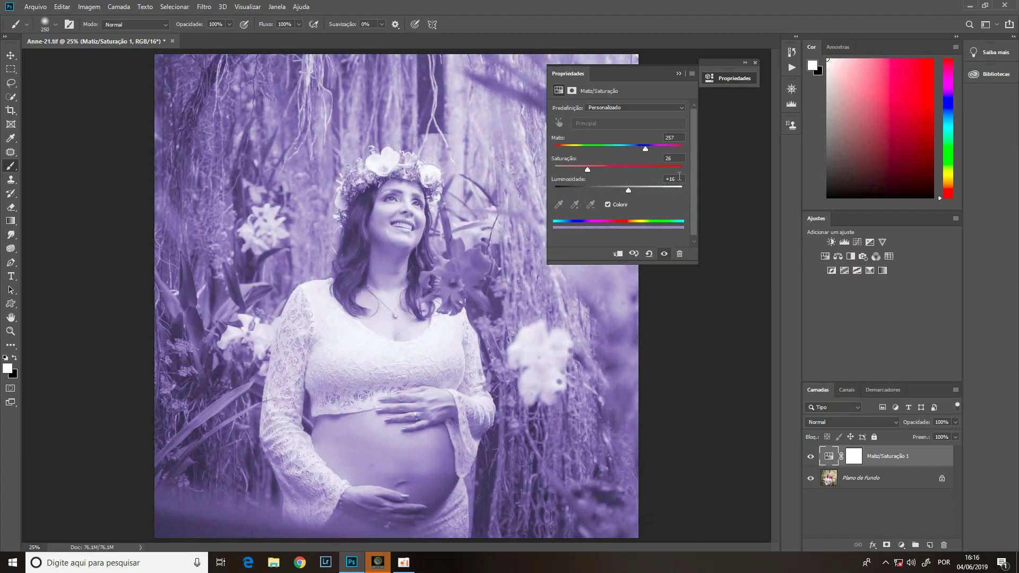
type("0")
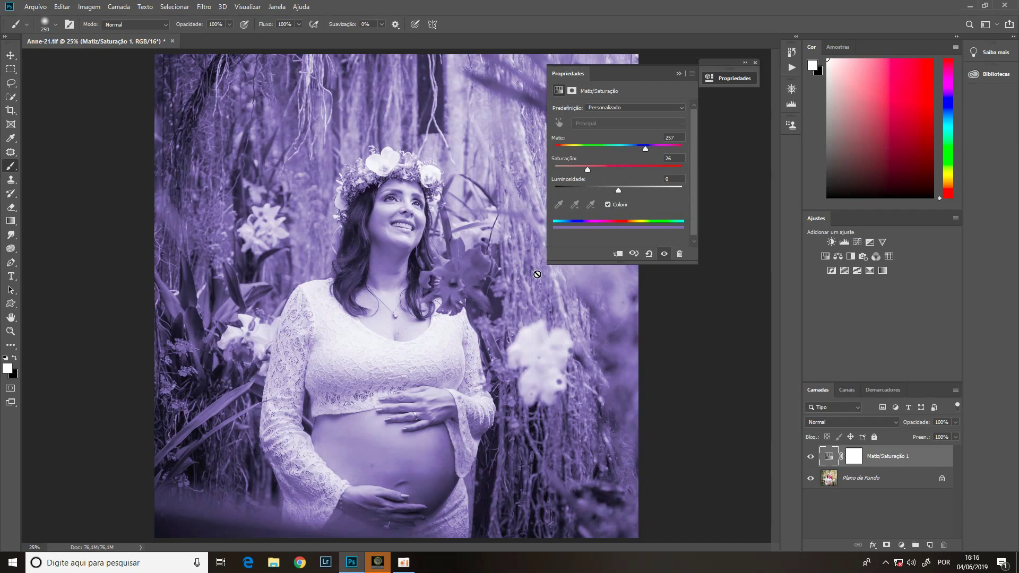
Reset the adjustment to defaults, turning Colorize off and restoring the original colours
left_click(648, 254)
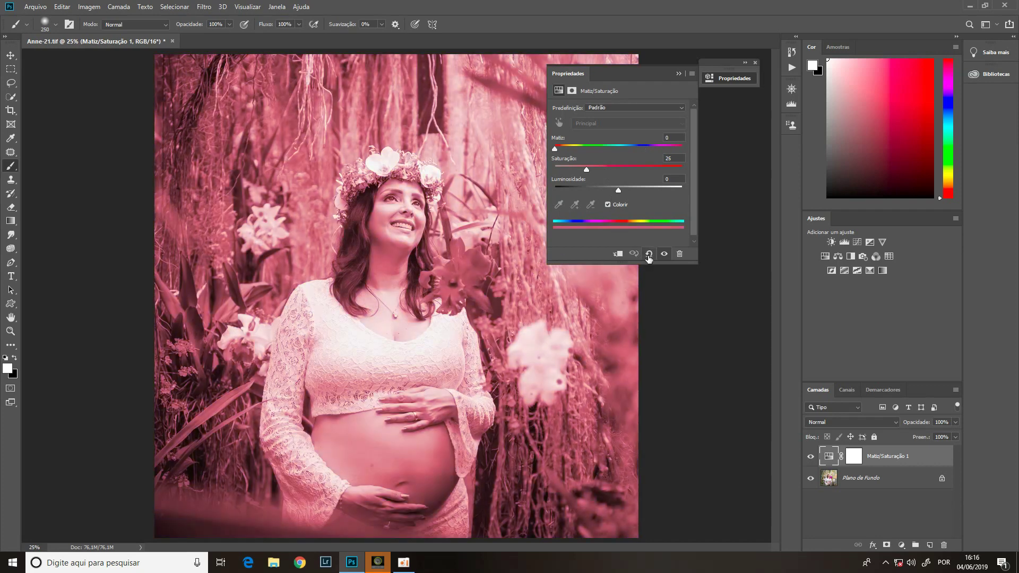
left_click(649, 254)
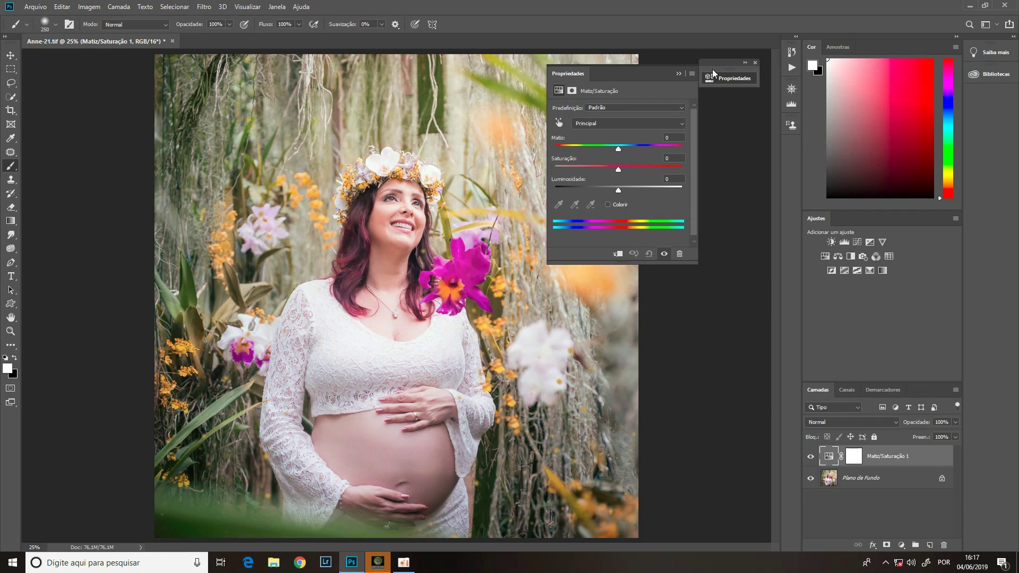
left_click(692, 72)
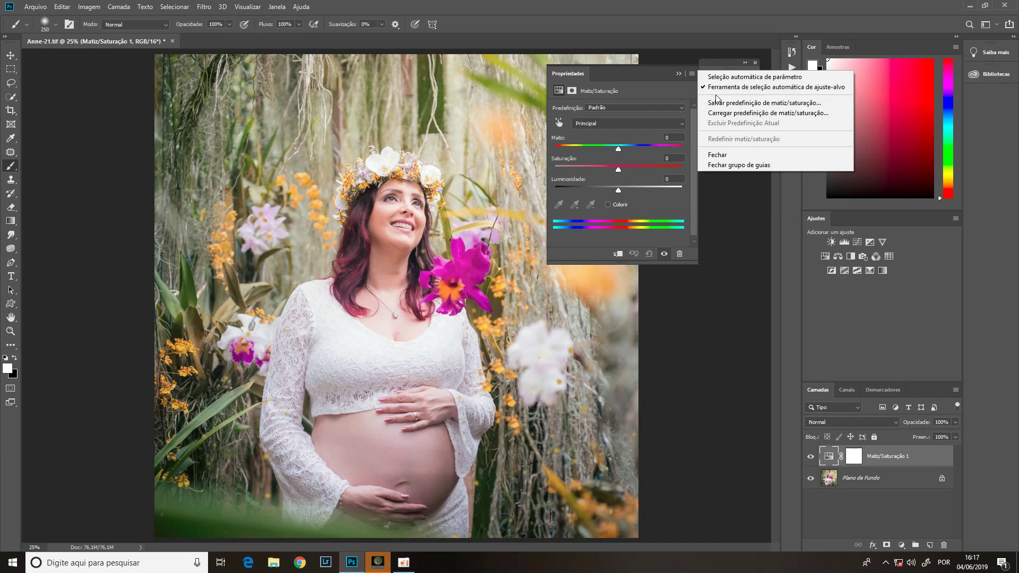
Sample the flower crown with the targeted-adjustment hand
left_click(654, 71)
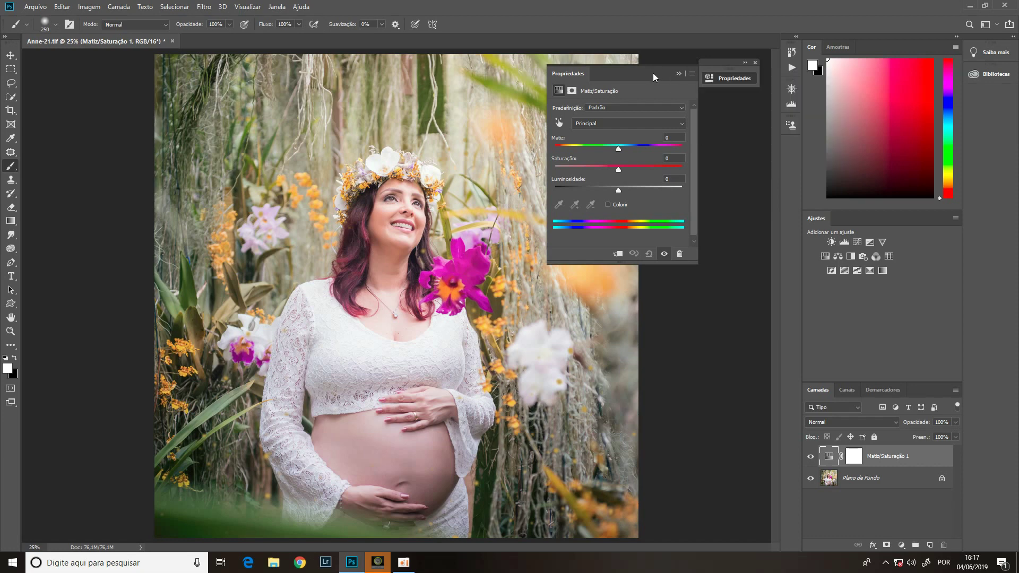
left_click(559, 122)
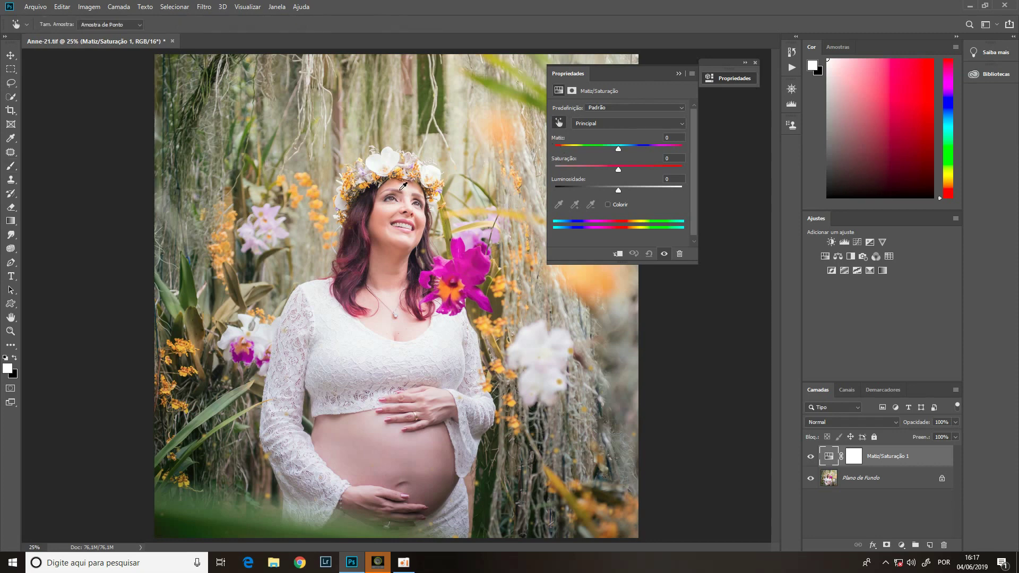
left_click(413, 170)
Replace the adjustment with a fresh default Hue/Saturation 1 layer and reactivate the targeted-adjustment hand
left_click(679, 253)
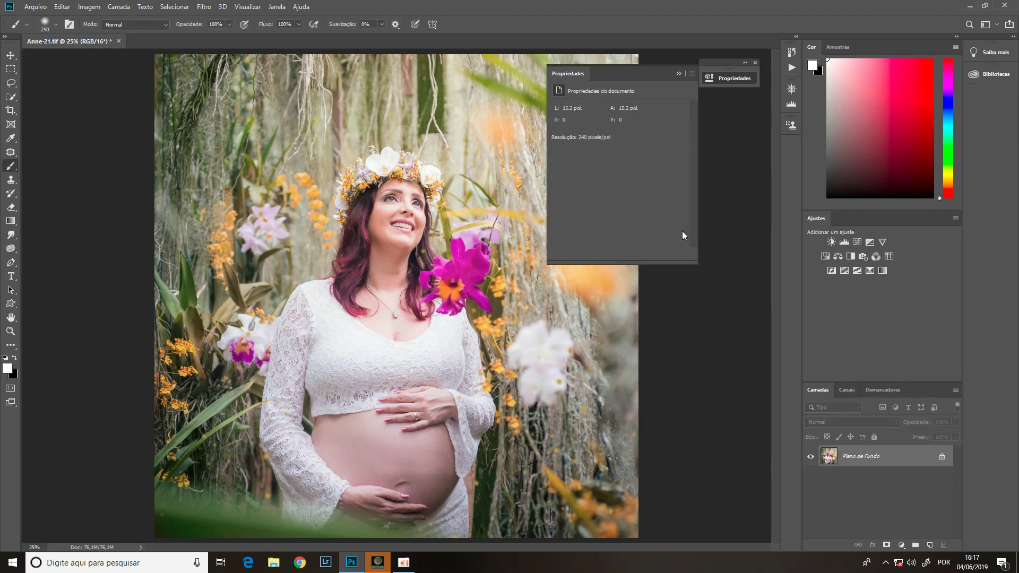
left_click(826, 256)
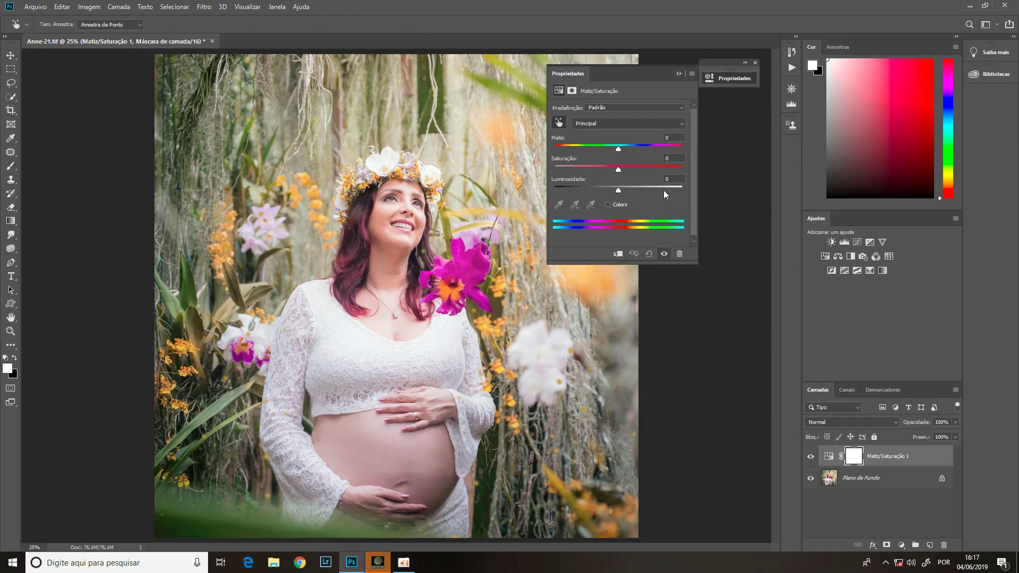
left_click(690, 74)
left_click(716, 87)
left_click(679, 253)
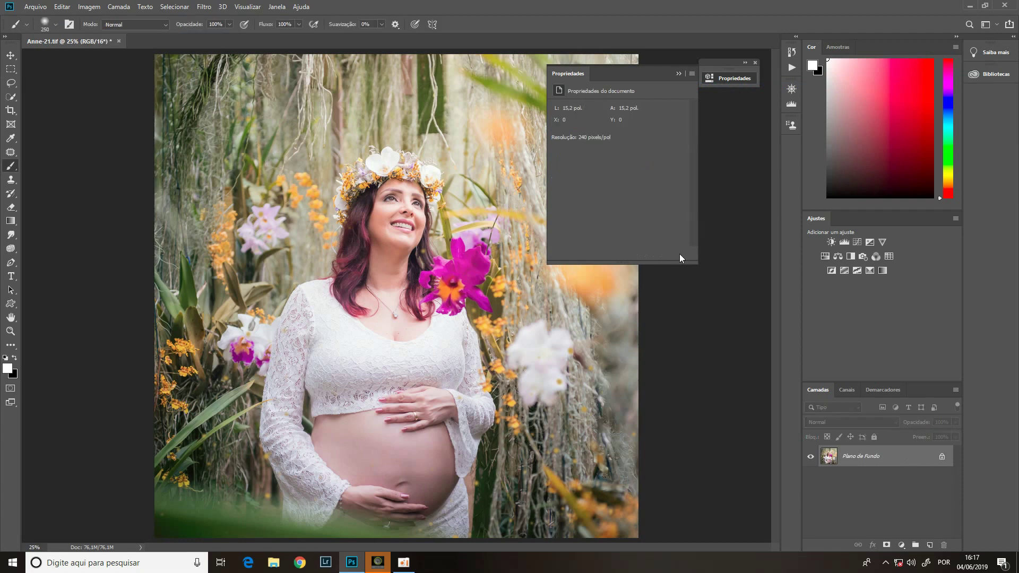
left_click(824, 257)
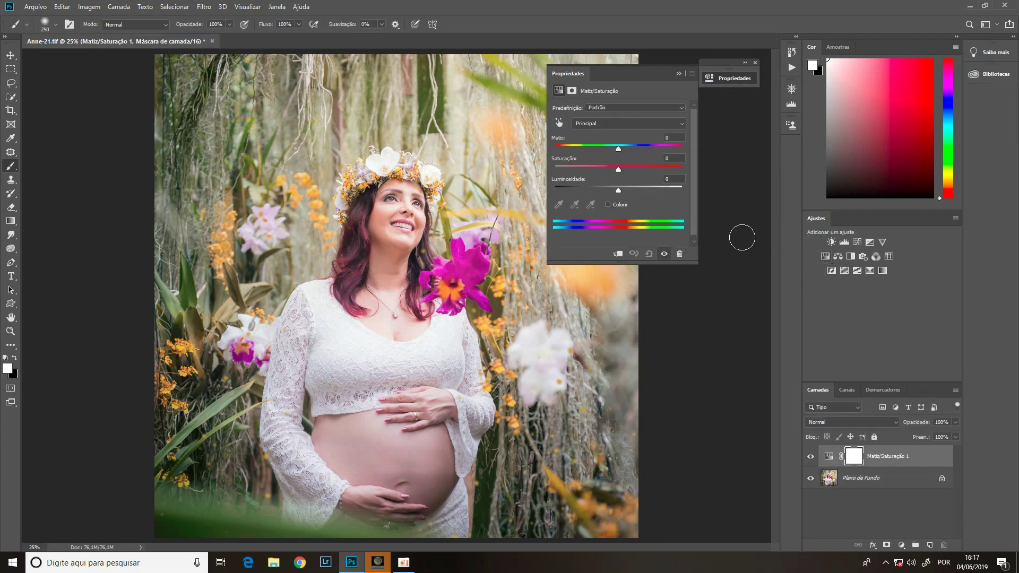
left_click(558, 123)
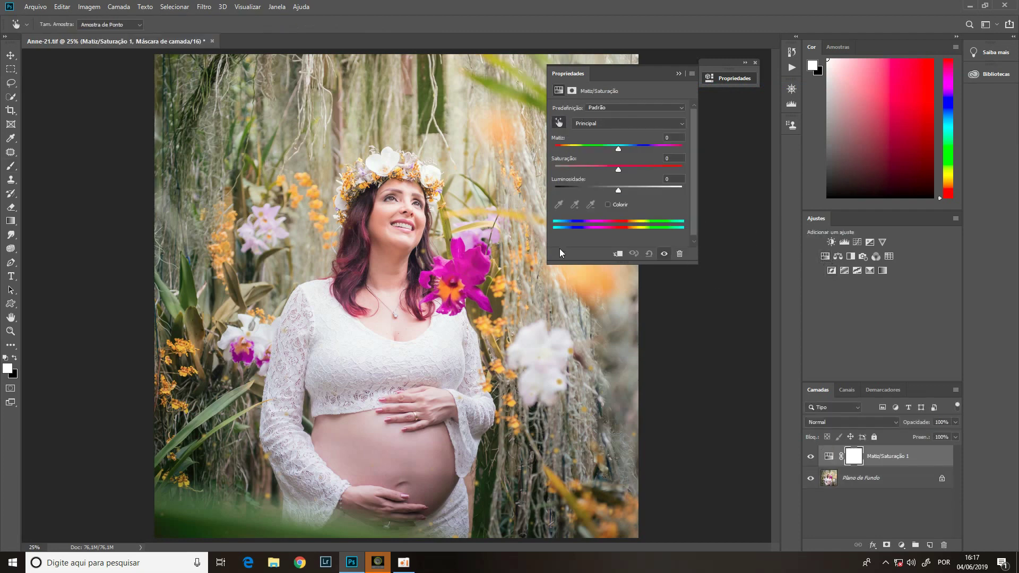
Enable 'Seleção automática de parâmetro' in the Hue/Saturation panel's options menu
left_click(692, 73)
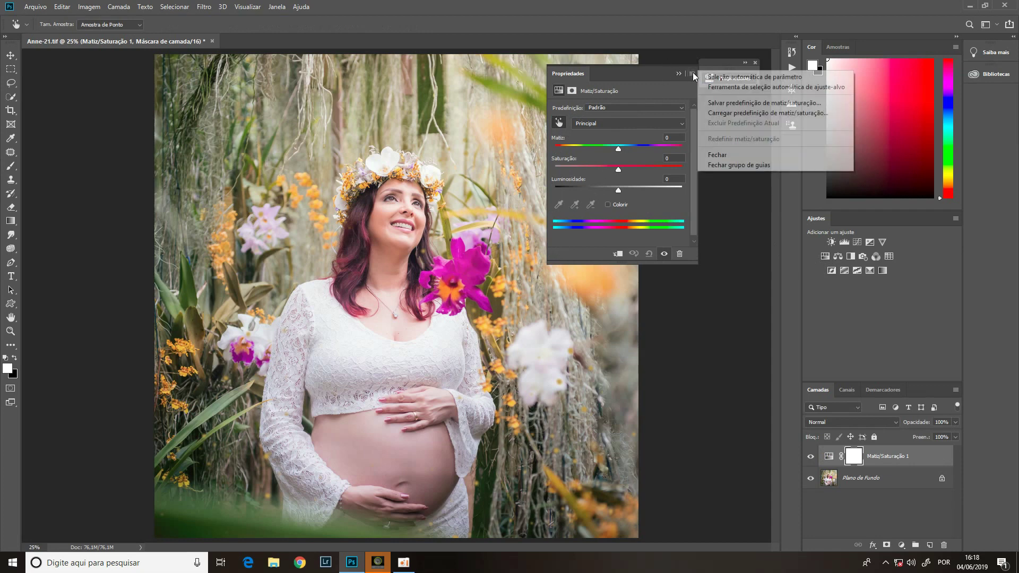
left_click(725, 86)
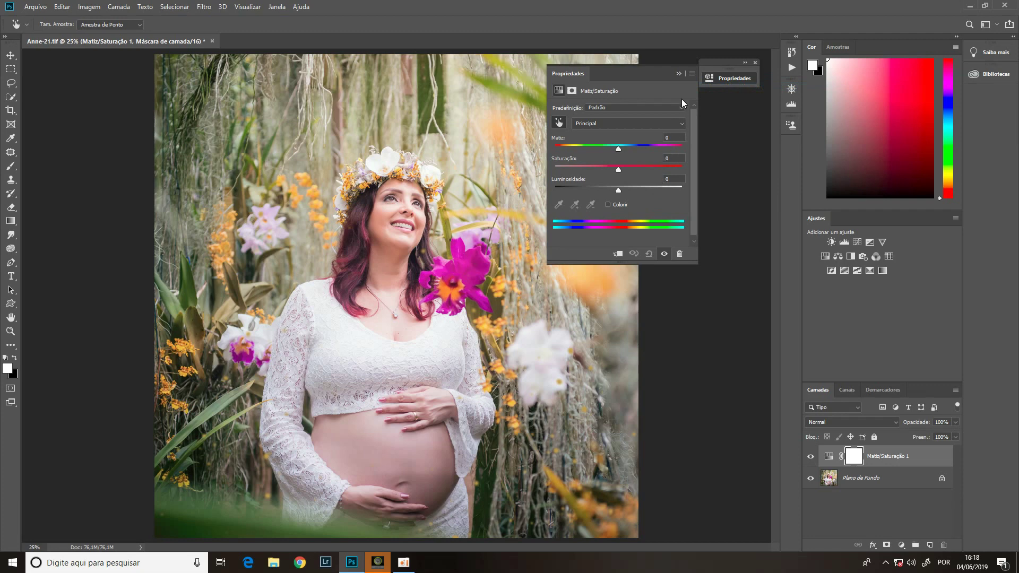
left_click(692, 74)
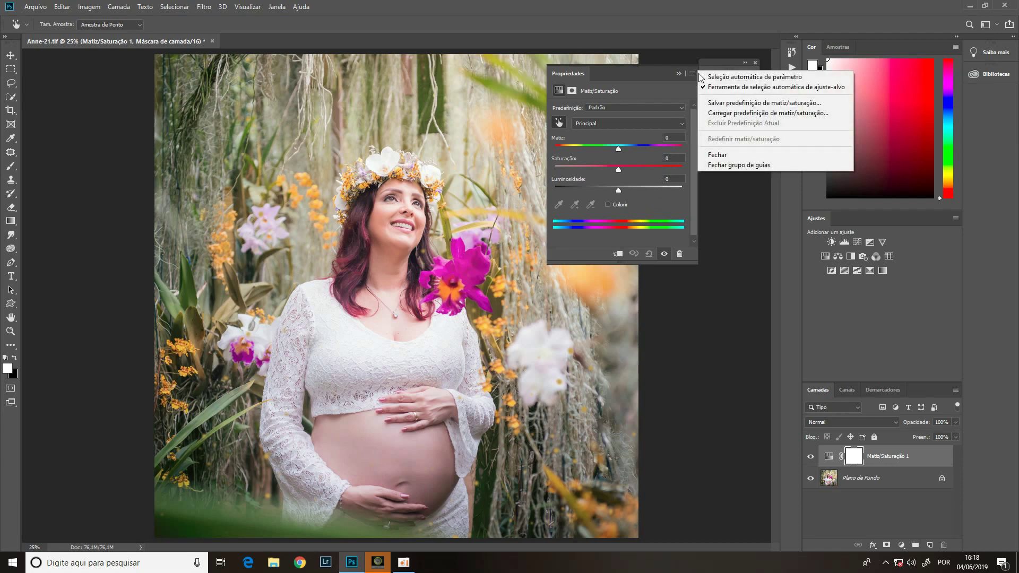
left_click(734, 80)
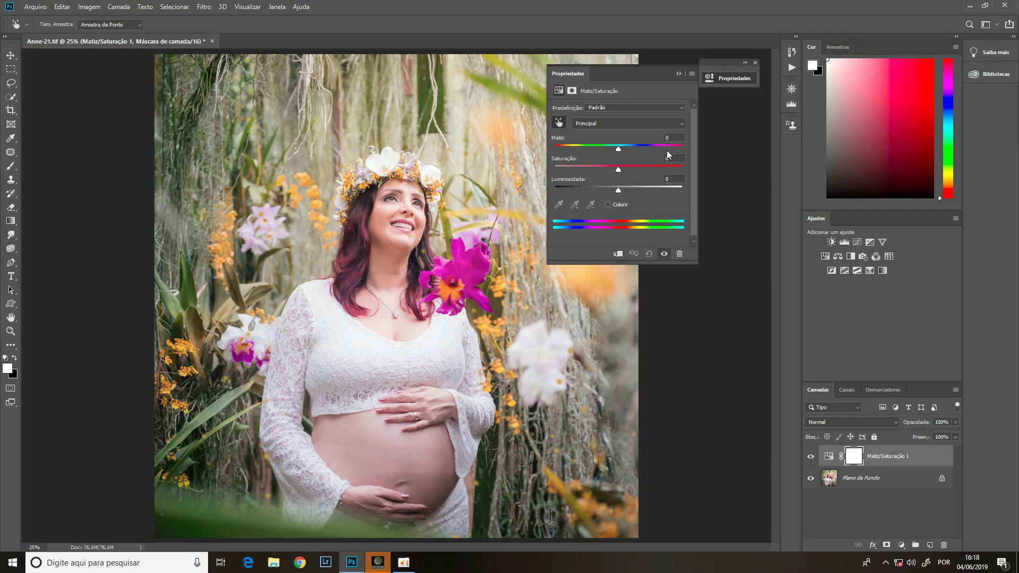
left_click(691, 74)
left_click(660, 72)
Collapse the Properties panel and add Hue/Saturation 2 above Hue/Saturation 1 with Ctrl+J
left_click(669, 137)
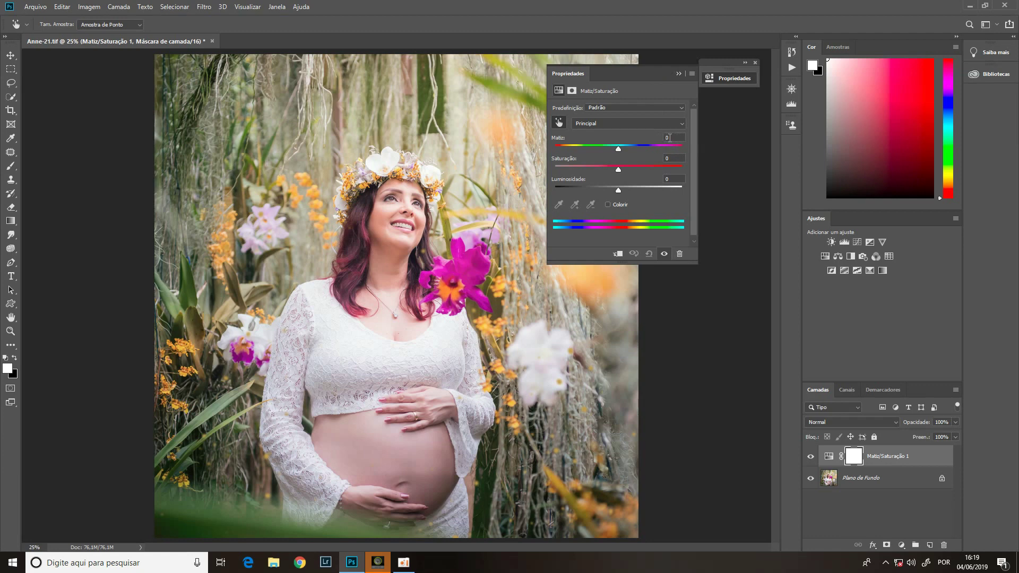
left_click(678, 72)
key("ctrl+j")
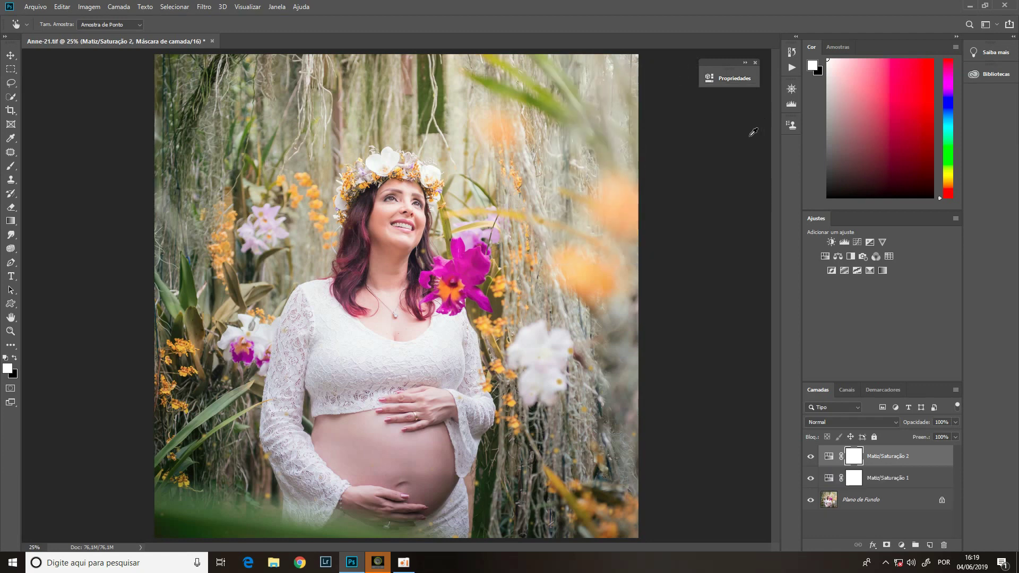